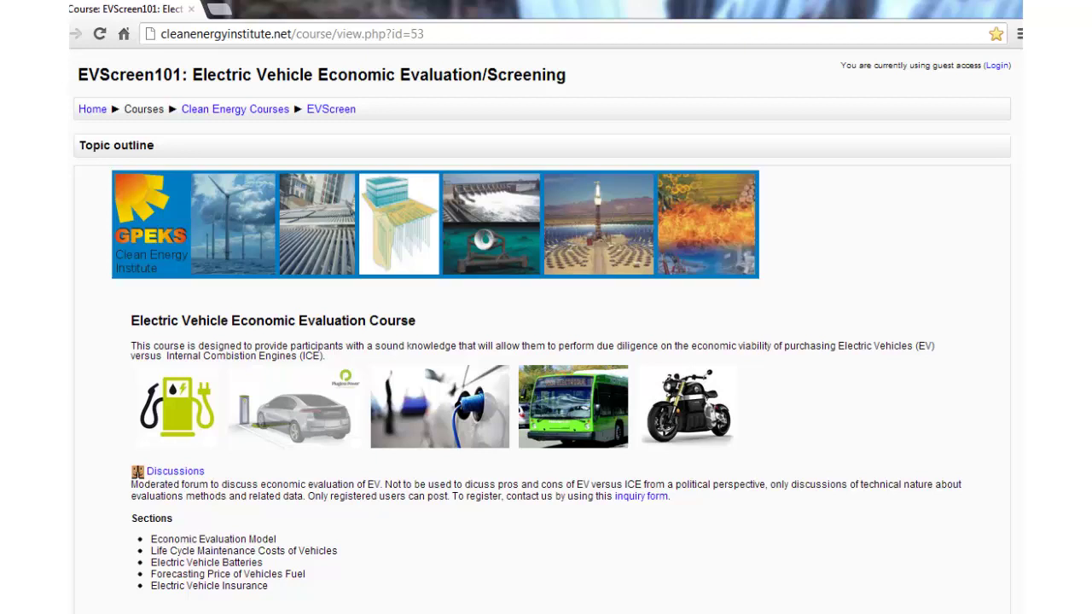
Download EVScreen Model Version 3.443 from the Electric Vehicle Economic Evaluation course page and open the downloaded spreadsheet past its macro warning
click(436, 33)
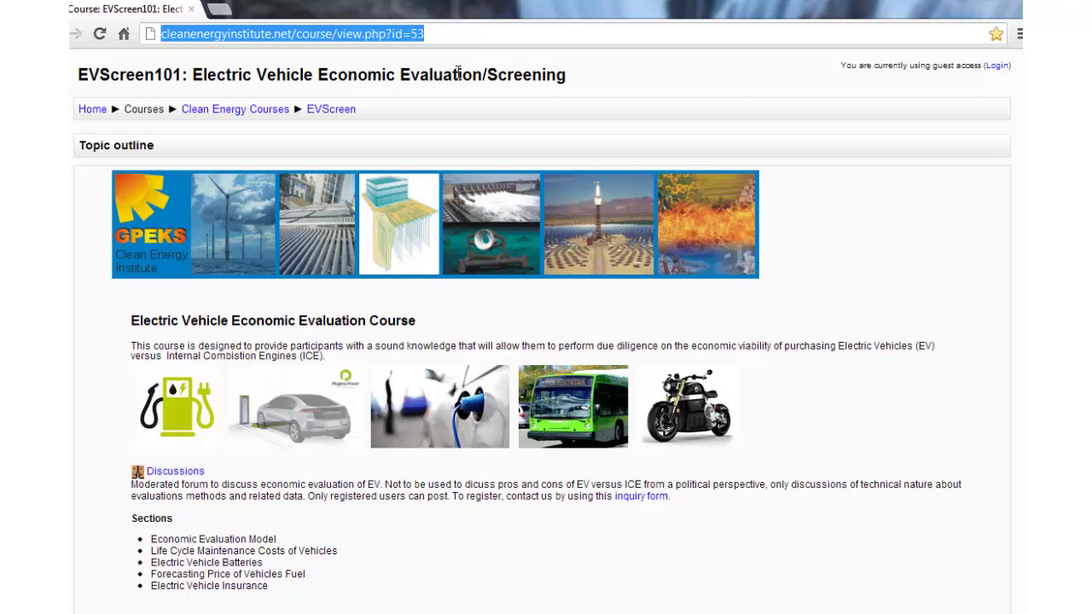
scroll(546, 341, down, 3)
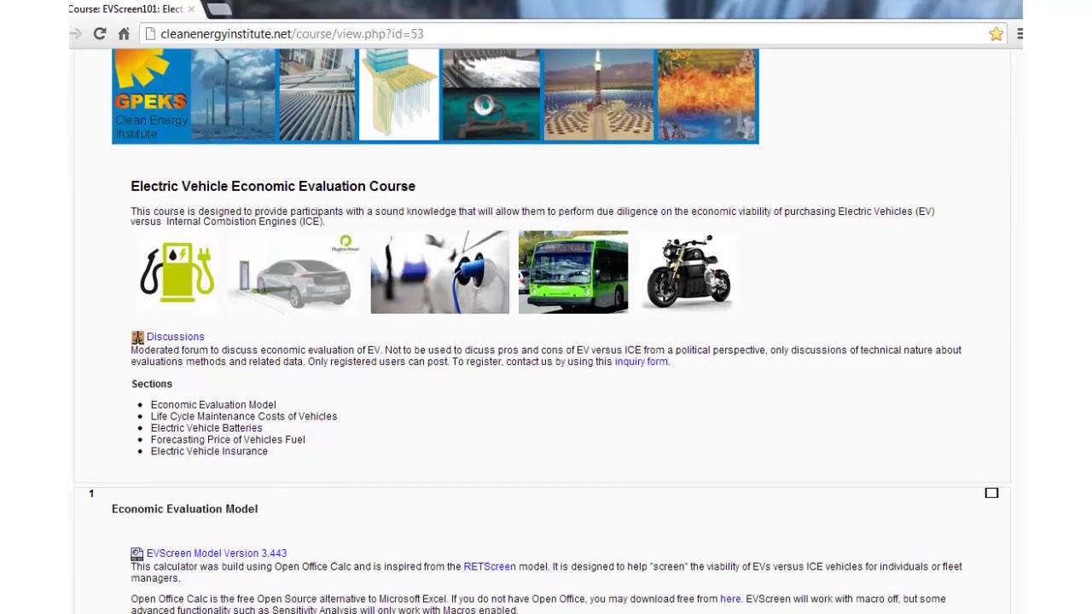
scroll(546, 341, down, 1)
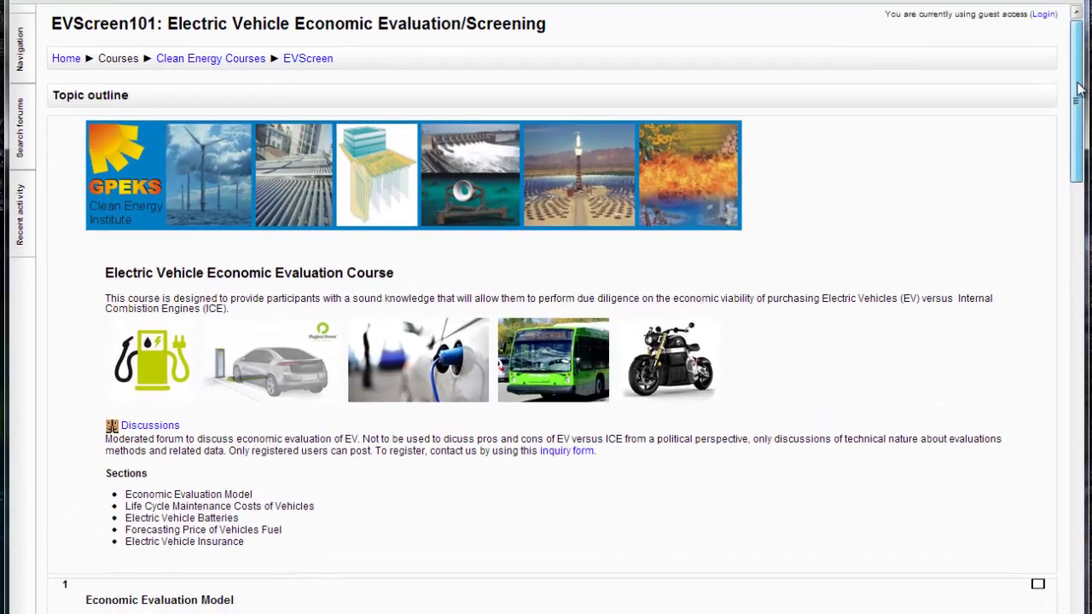
scroll(511, 478, down, 2)
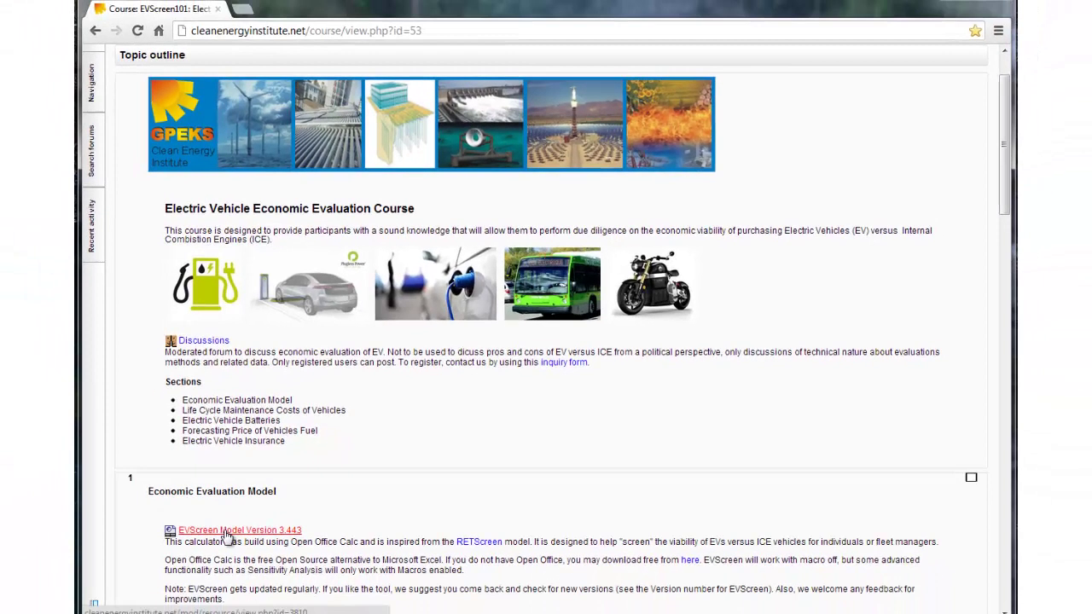
click(160, 578)
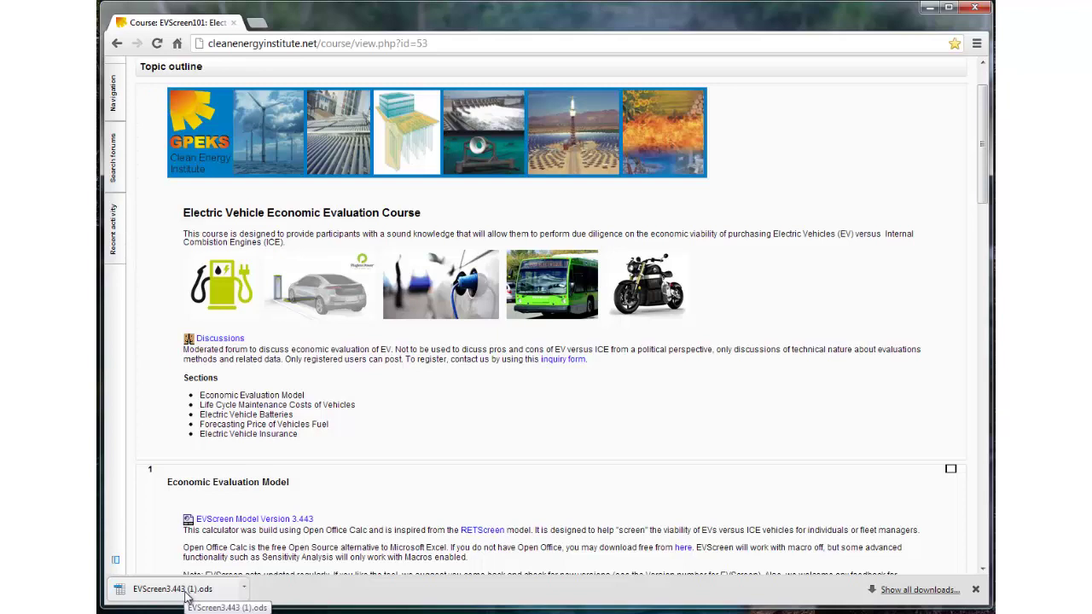
click(188, 592)
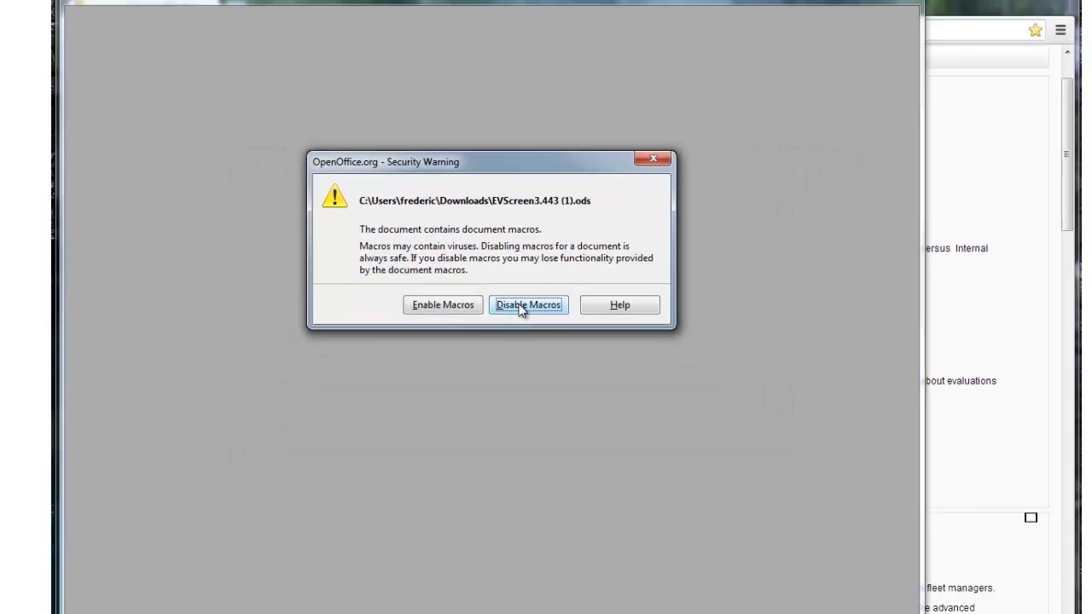
click(602, 413)
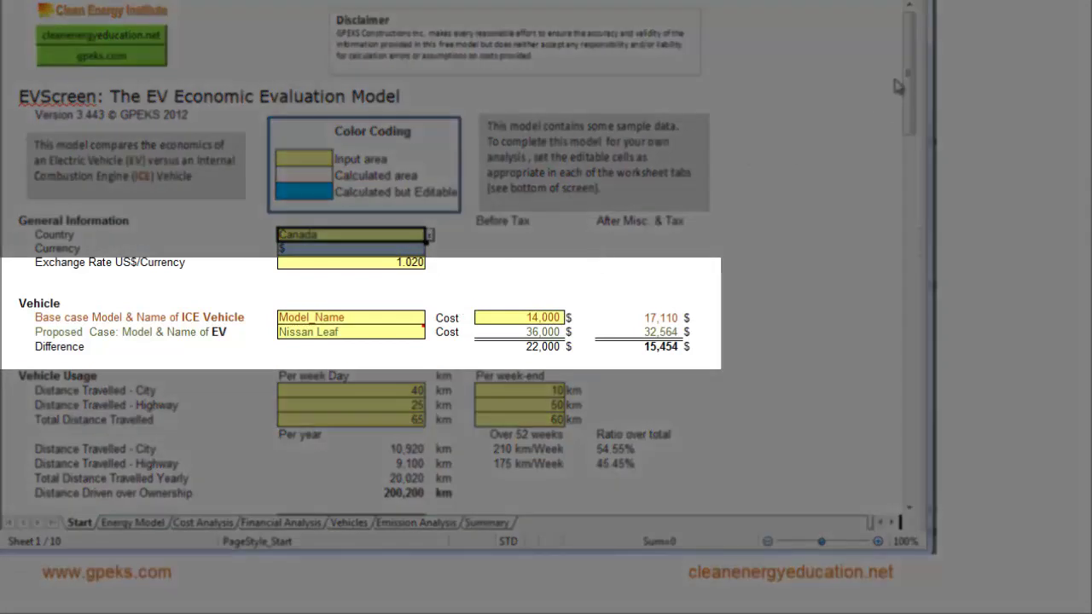
Review the inputs and results on the Start, Energy Model, Cost Analysis, Financial Analysis, Vehicles, Emission Analysis and Summary sheets
drag(909, 75, 911, 92)
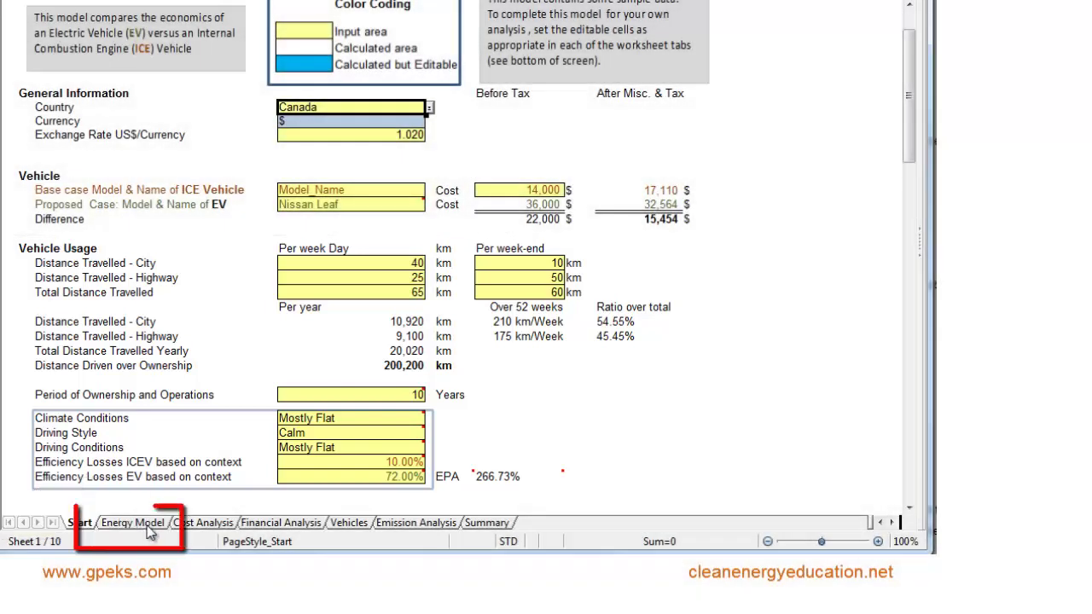
click(148, 526)
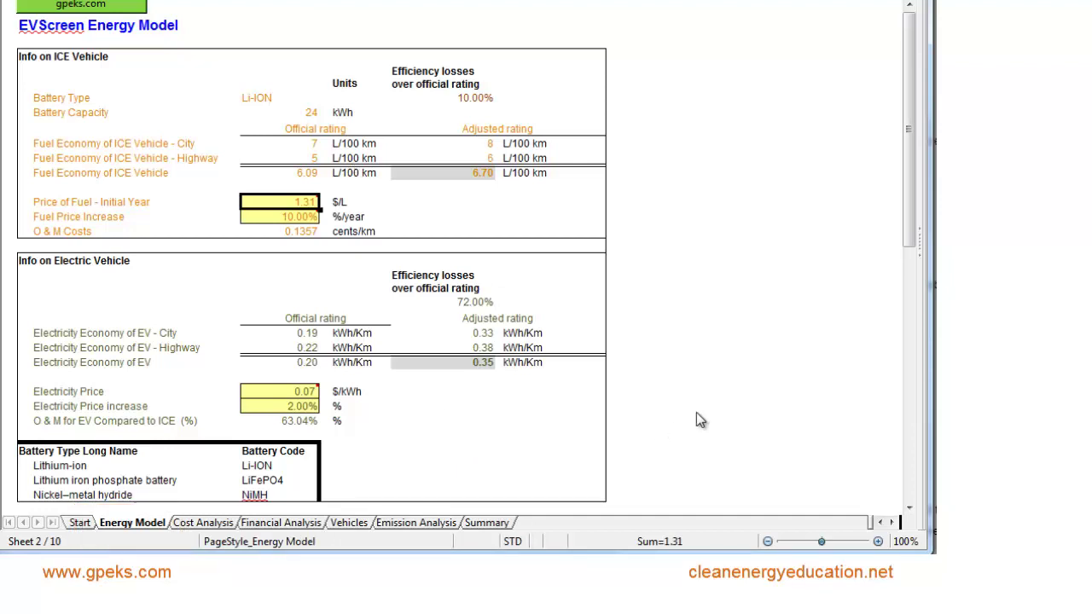
scroll(697, 412, down, 4)
scroll(696, 411, up, 4)
click(211, 524)
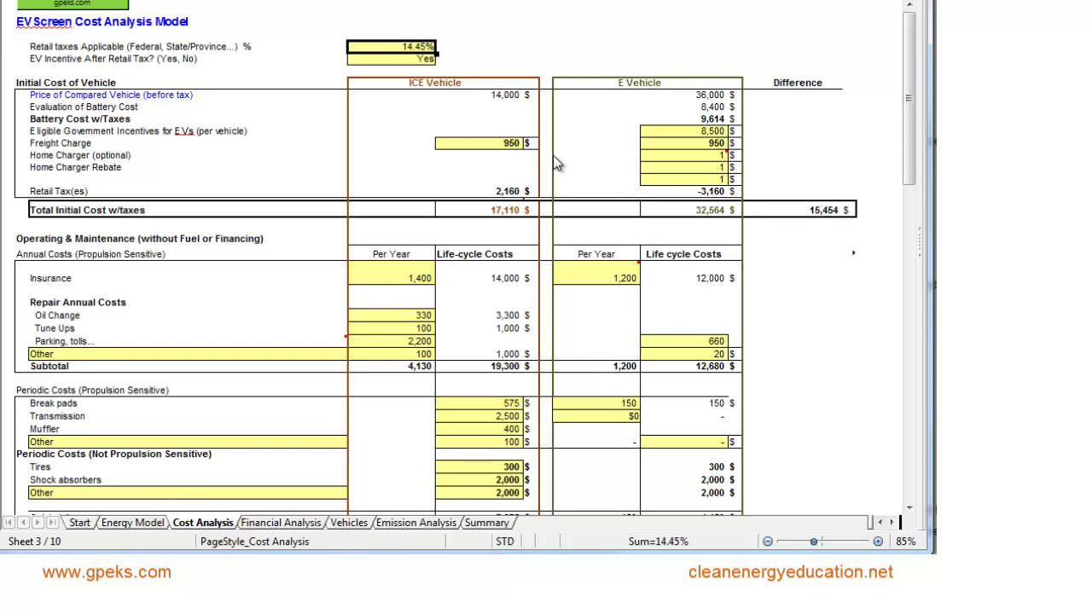
scroll(292, 208, down, 1)
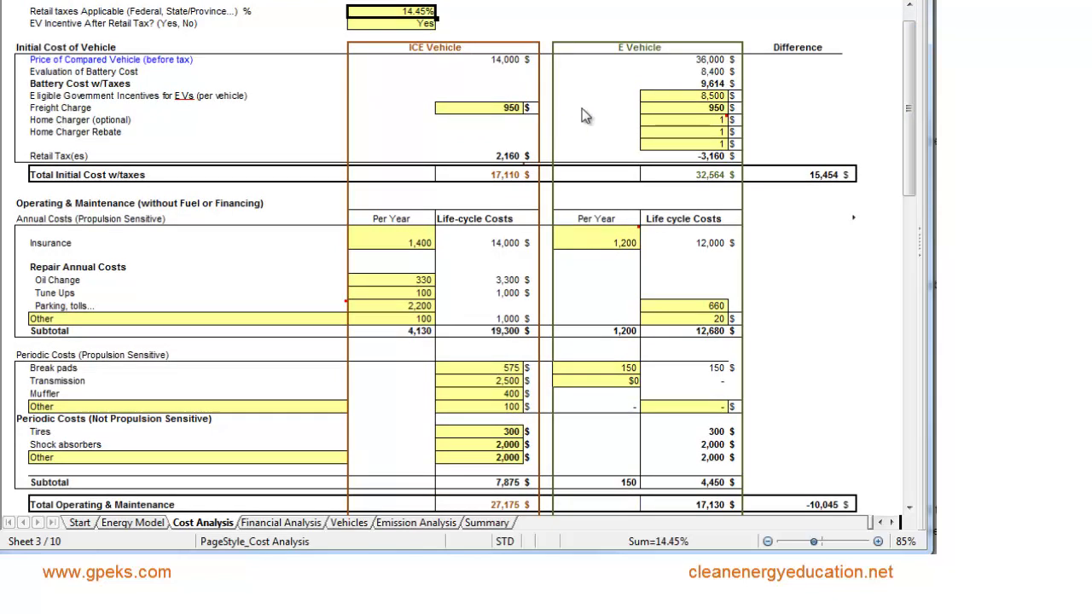
drag(910, 66, 904, 178)
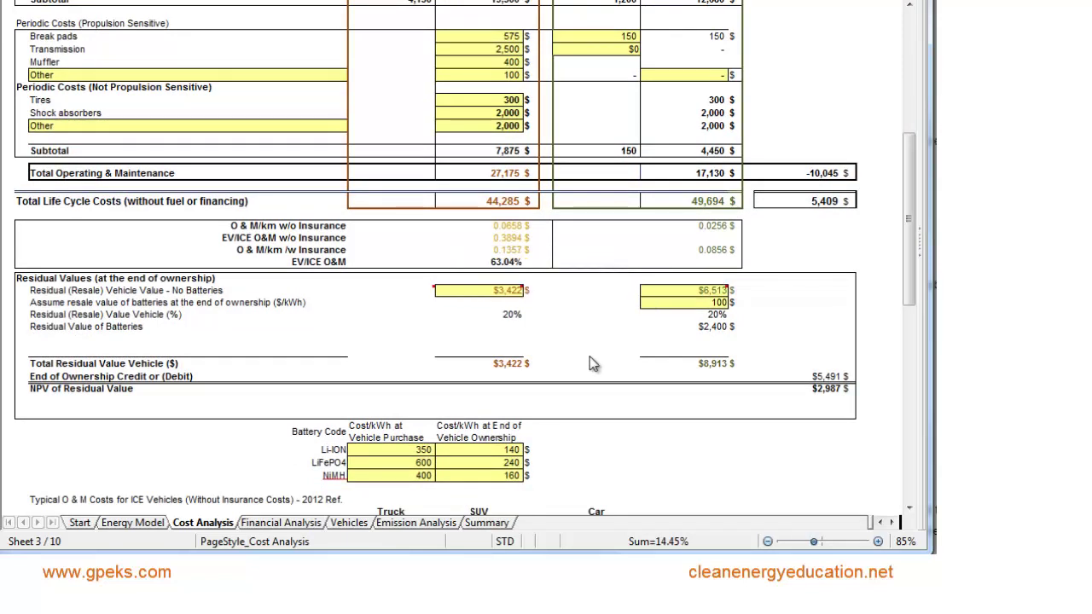
click(299, 524)
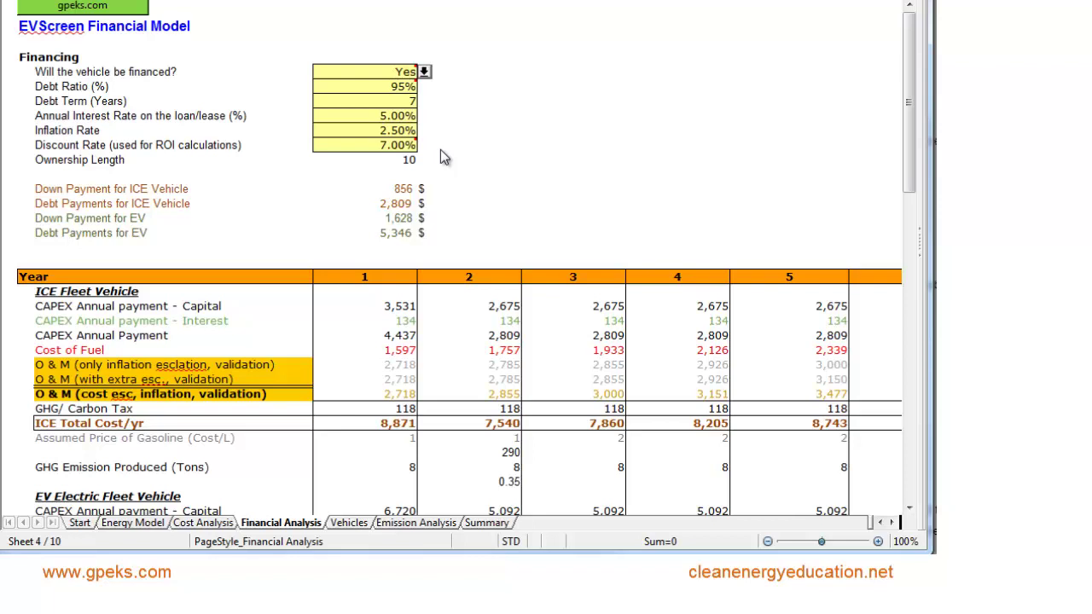
click(348, 523)
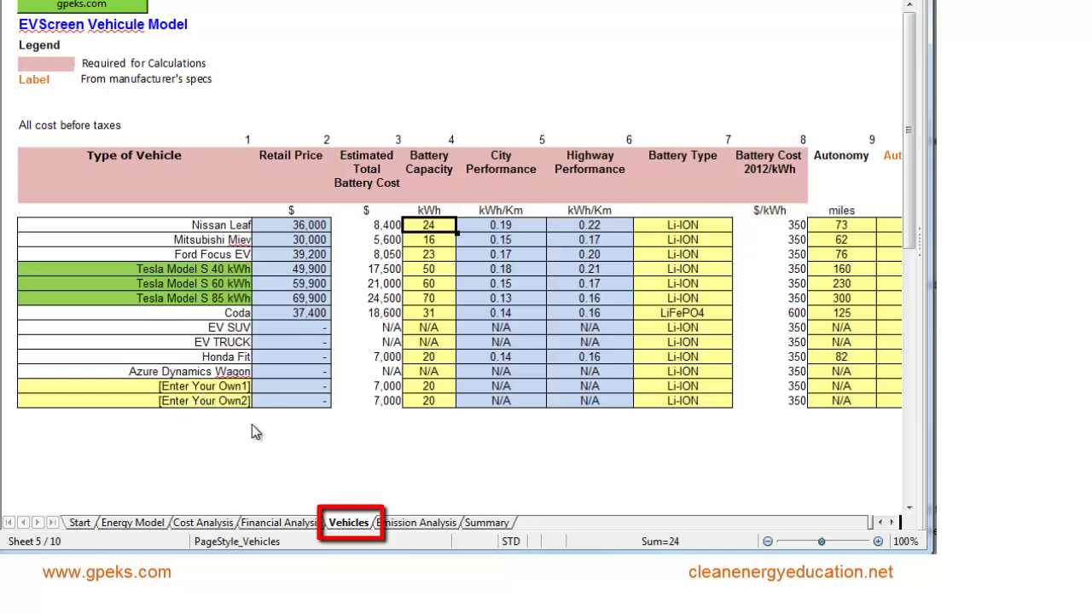
click(412, 524)
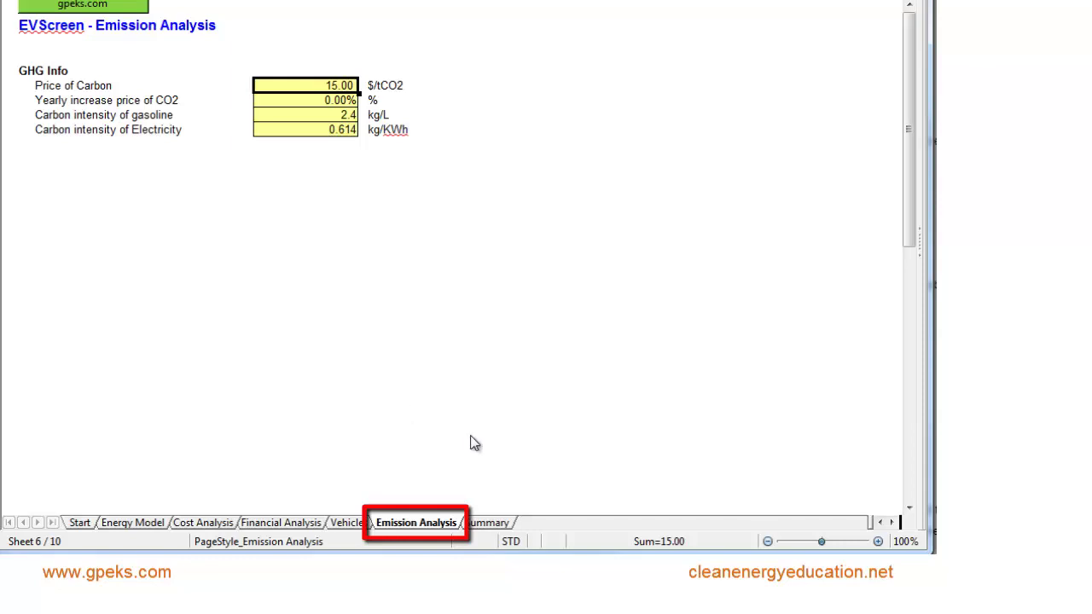
click(492, 524)
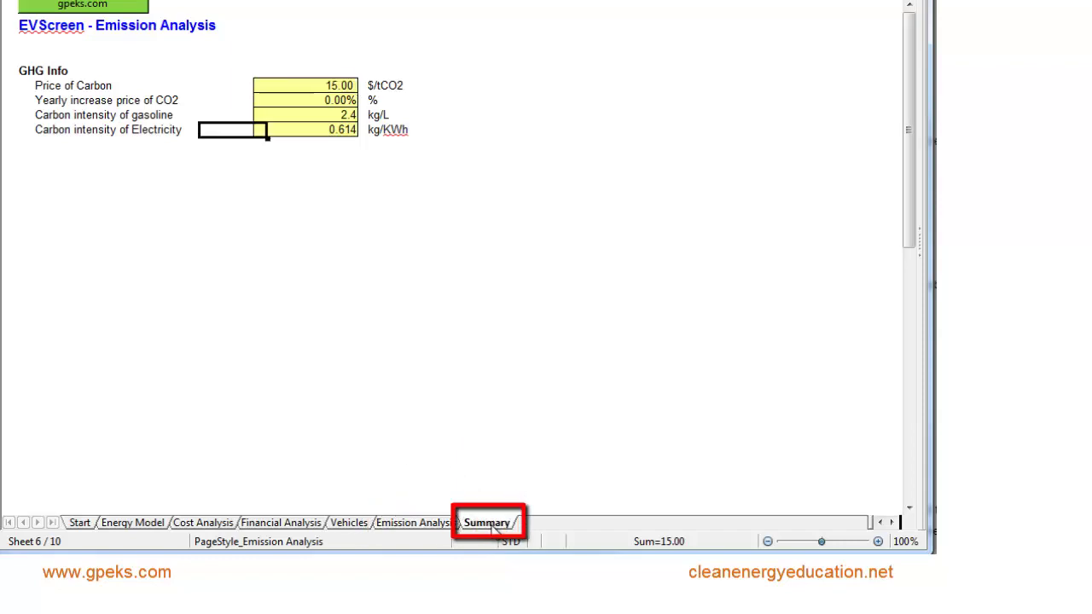
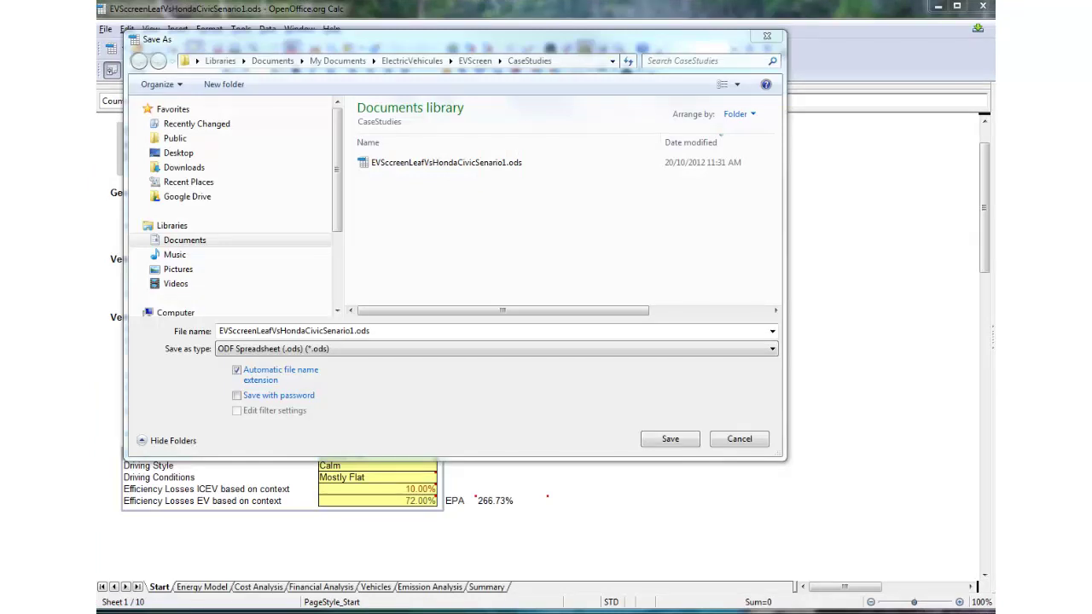
Try Japan and Europe as the country in the General Information section of the Start sheet
key(Escape)
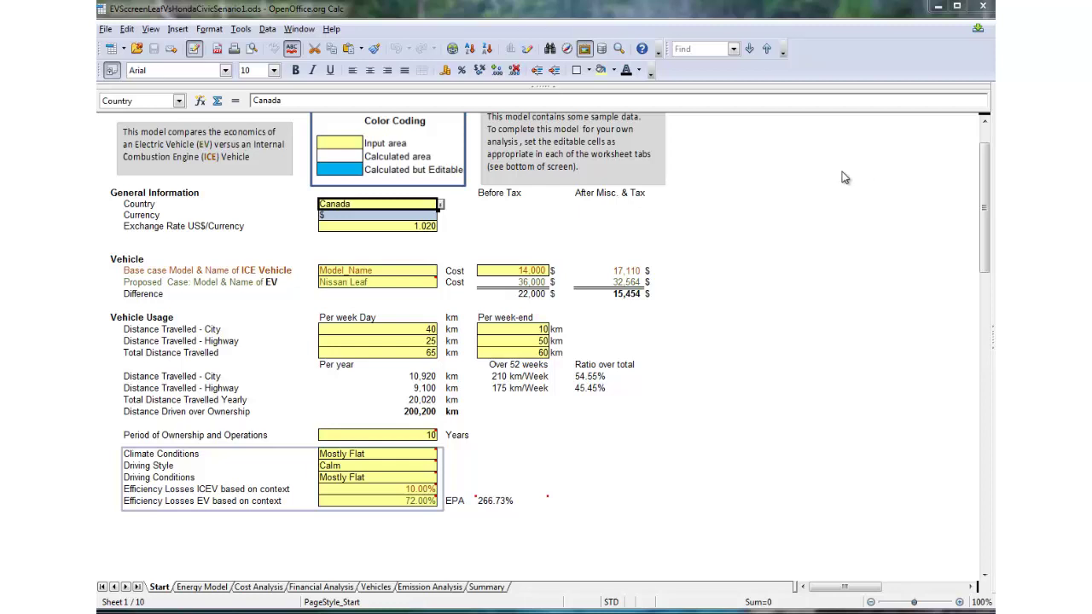
click(440, 205)
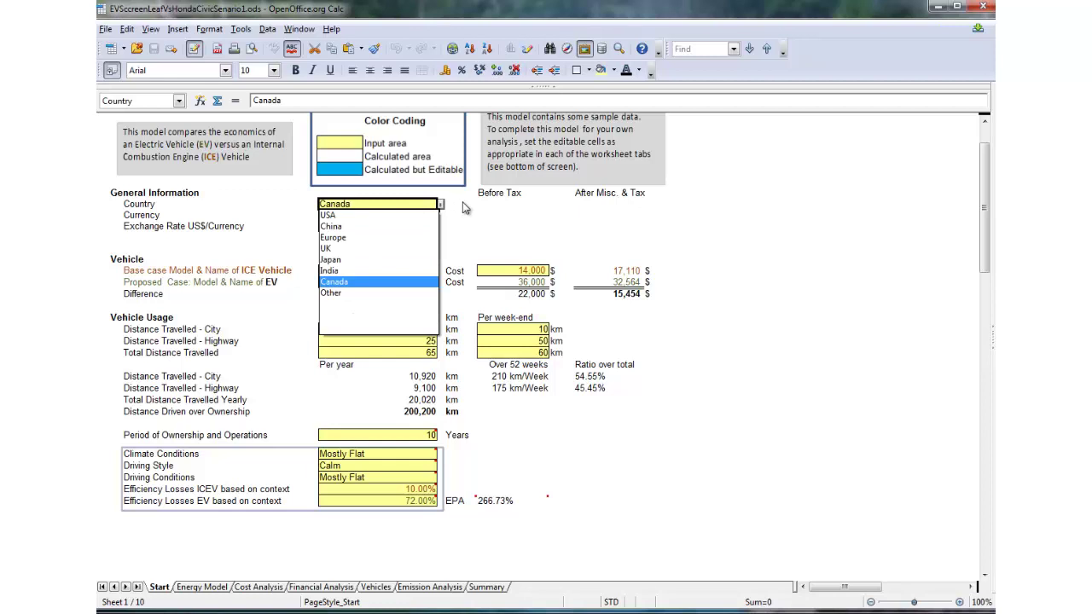
click(465, 208)
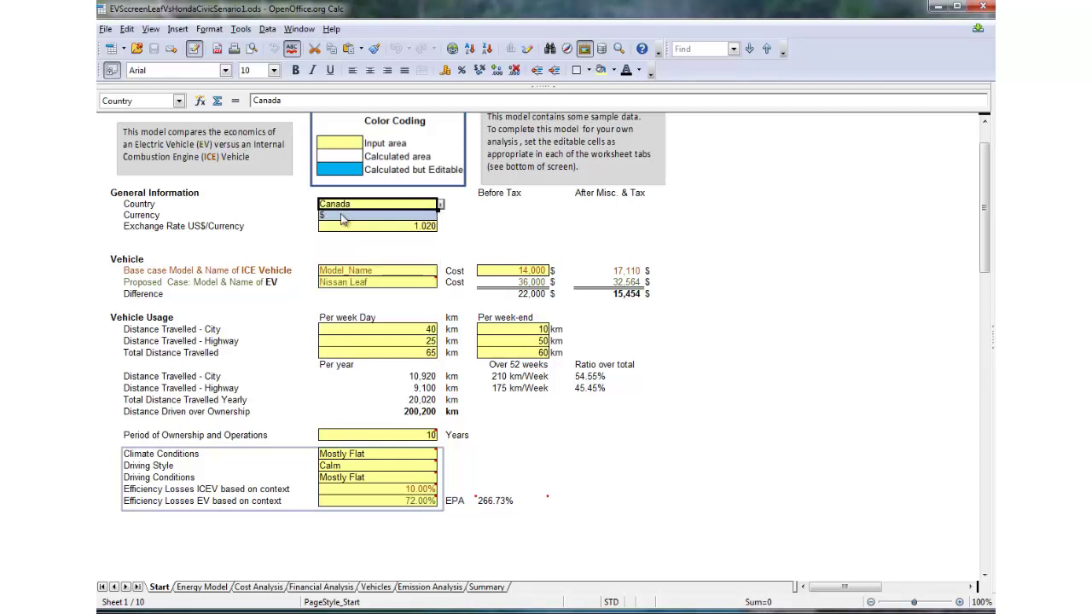
click(440, 205)
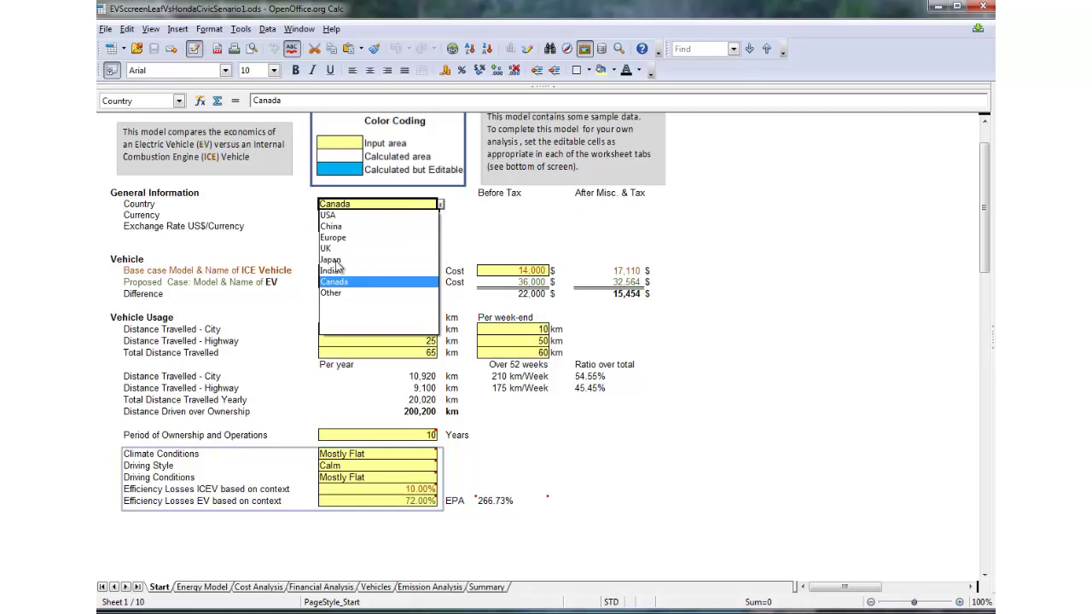
click(342, 280)
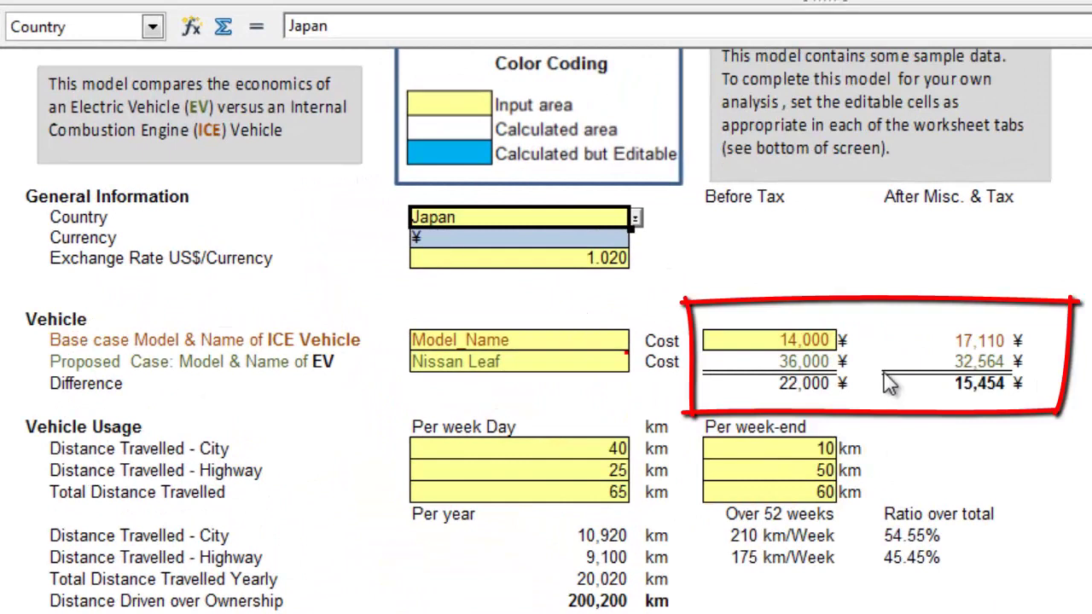
click(636, 218)
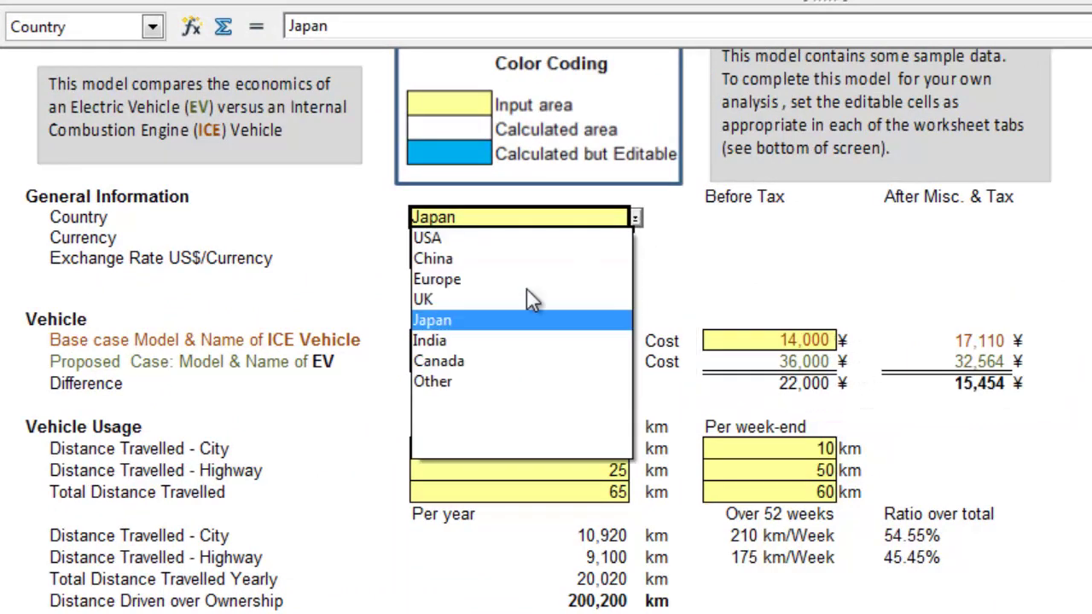
click(469, 280)
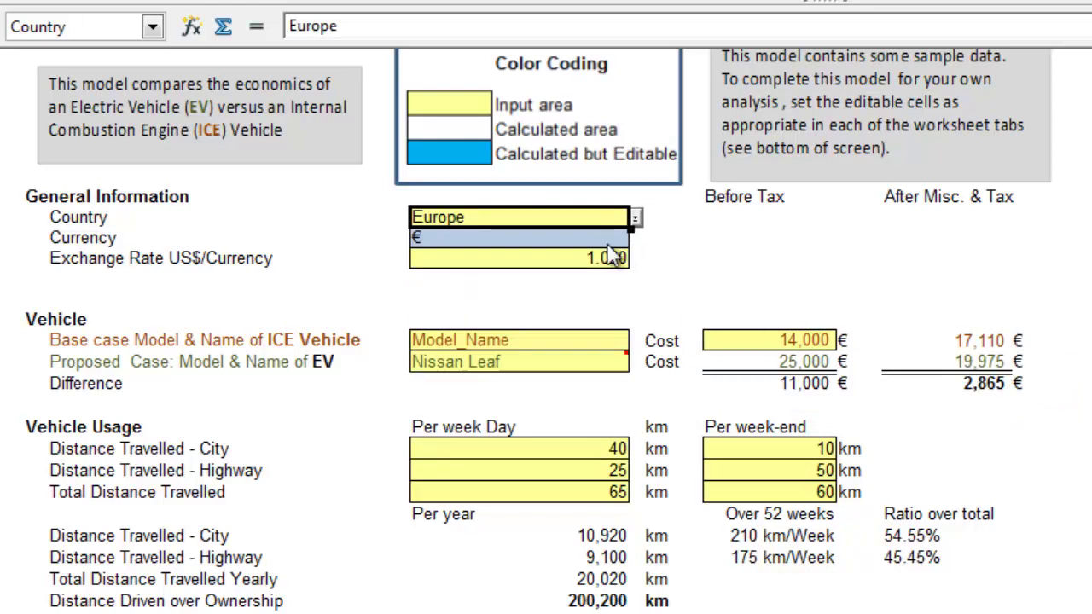
Set the country to Canada and the US$/currency exchange rate to 1.00695
click(636, 220)
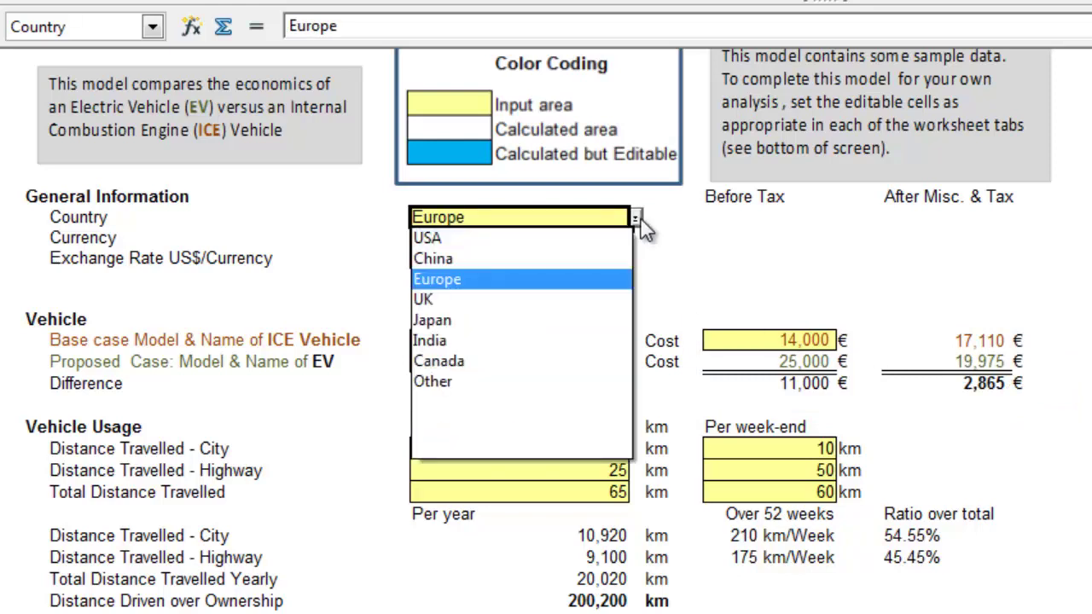
click(452, 362)
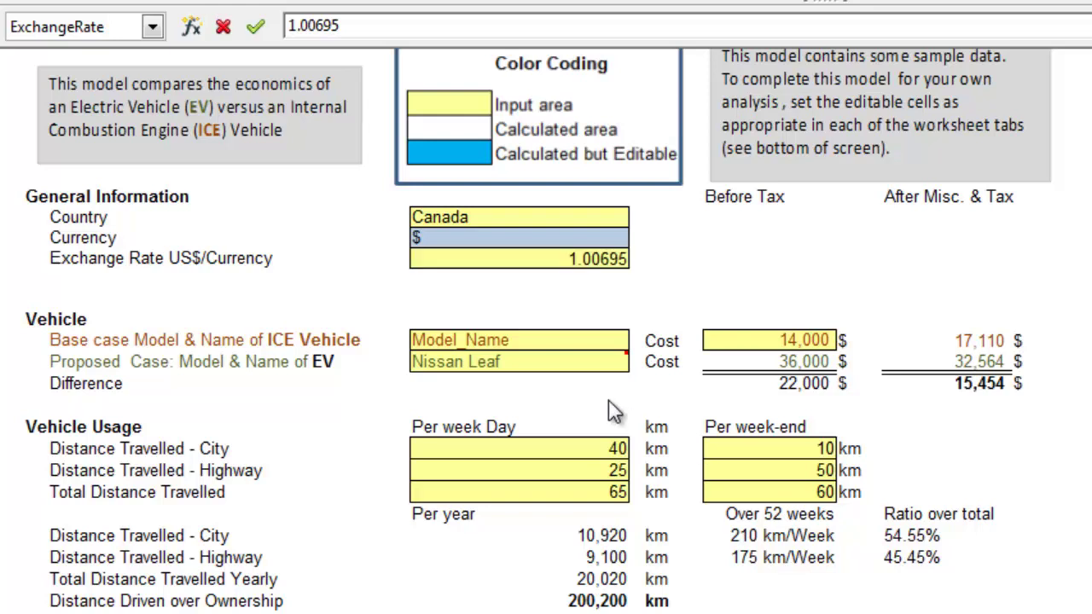
Name the base case ICE vehicle Honda Civic 2012 and set its before-tax cost to 16,000
click(589, 352)
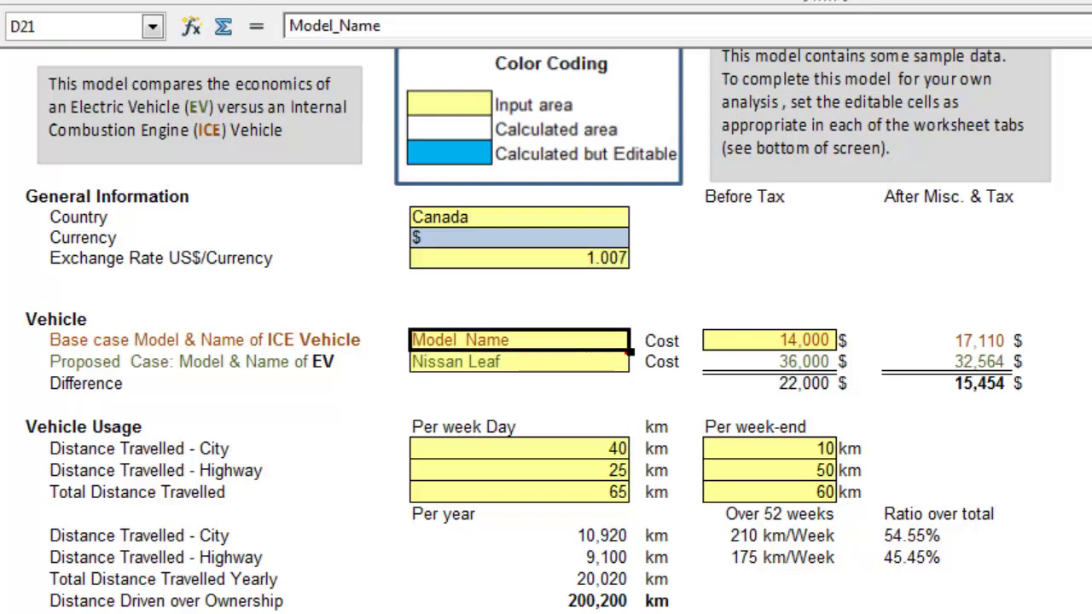
text(Honda Civic 2012)
key(Tab)
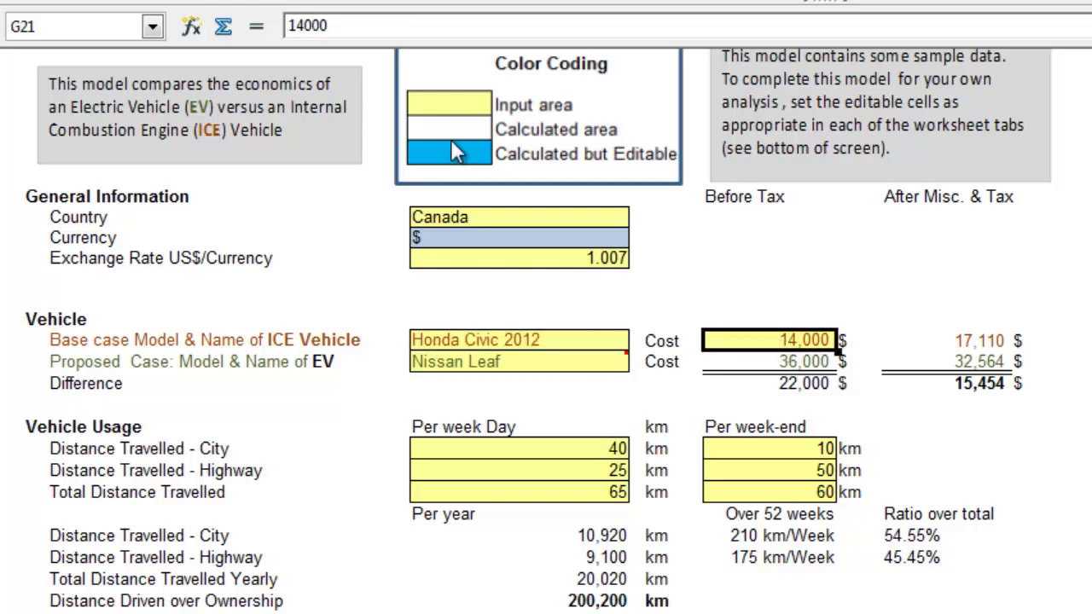
double_click(337, 26)
text(16,000)
key(Return)
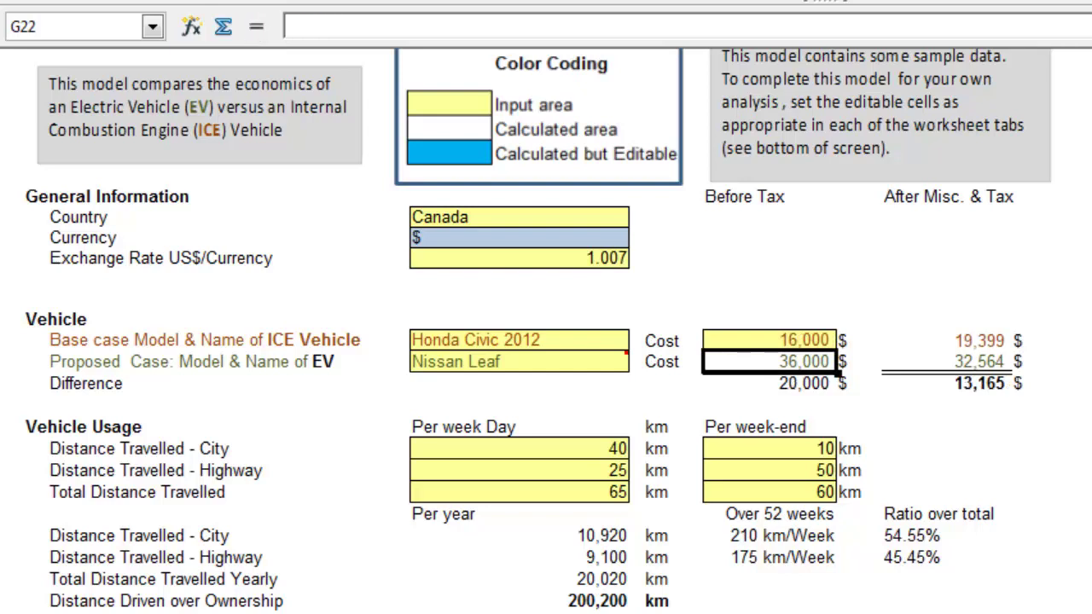
Review the available EV models and the custom-entry rows on the Vehicles sheet, and return to the Start sheet
click(500, 361)
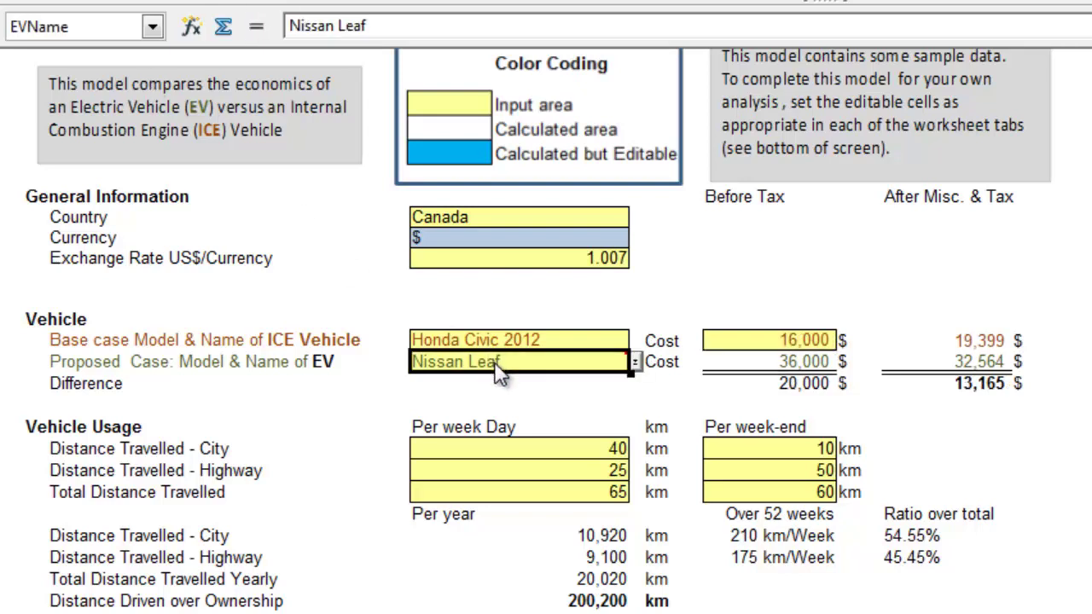
click(636, 362)
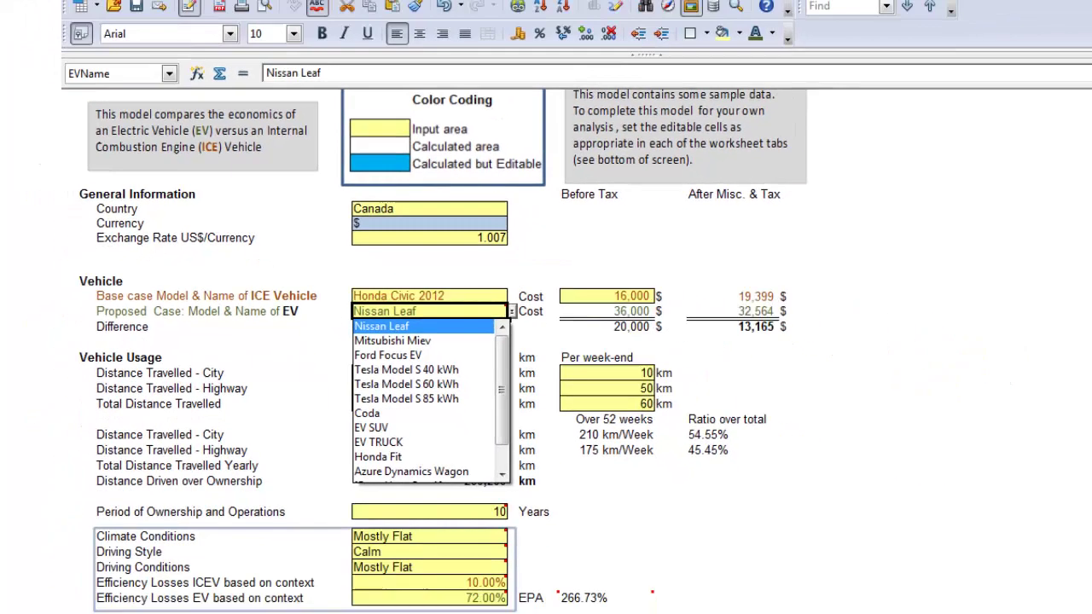
click(381, 590)
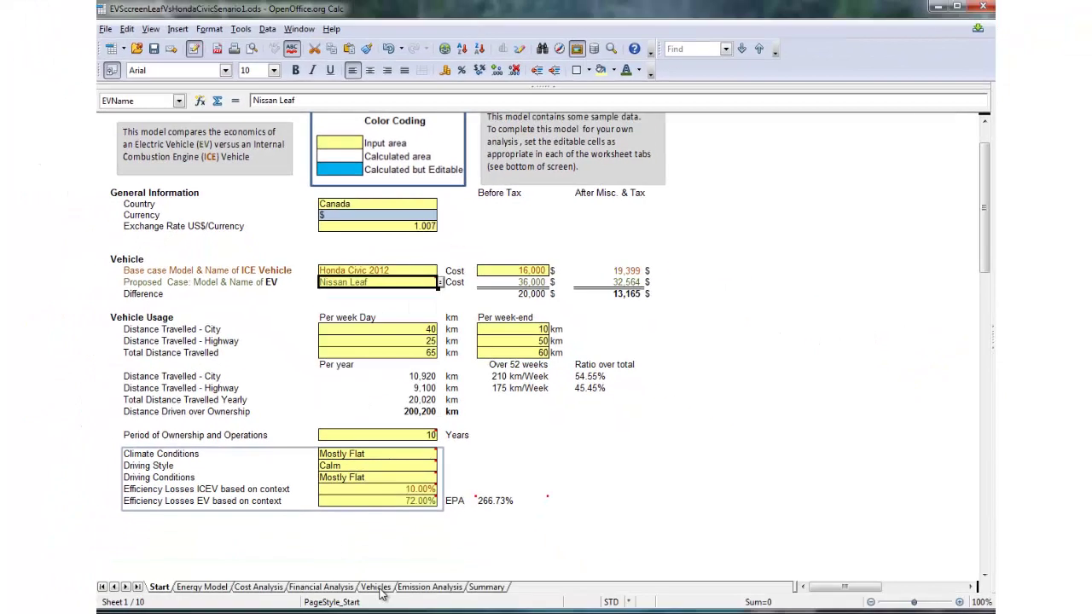
click(377, 588)
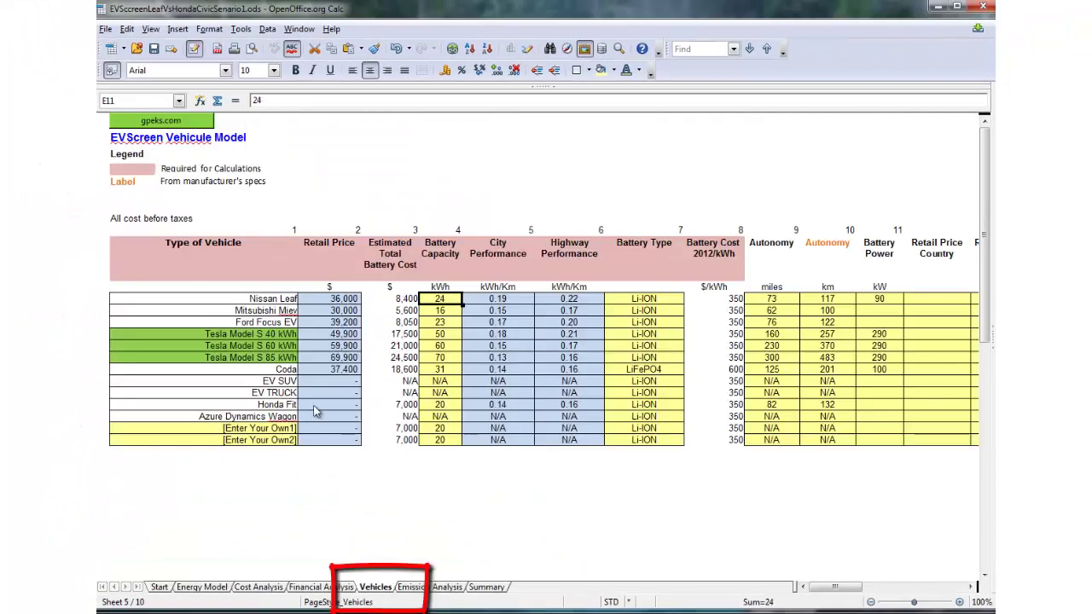
click(283, 429)
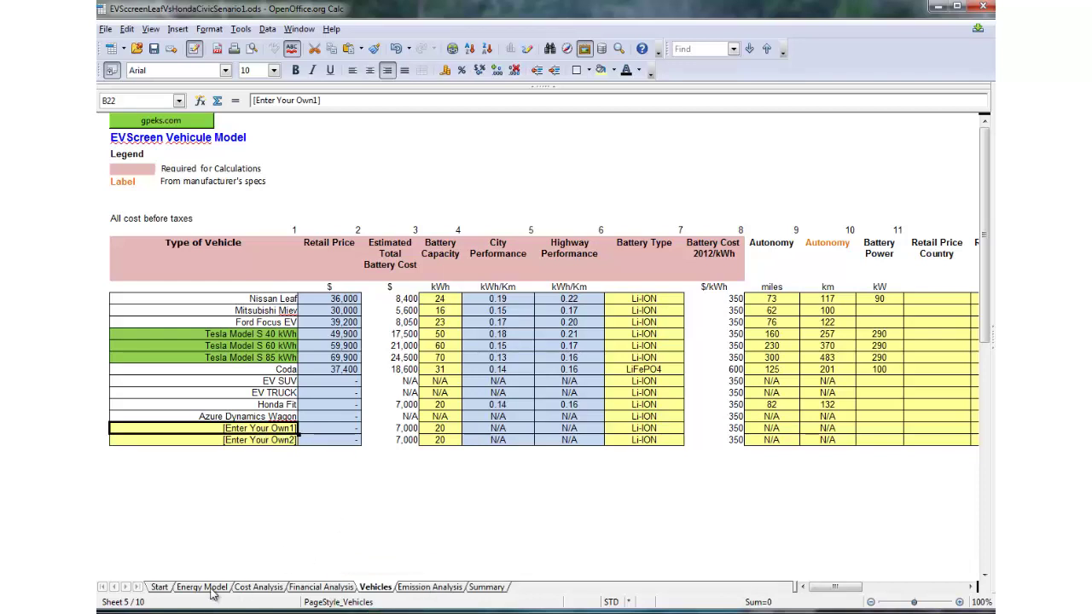
click(159, 587)
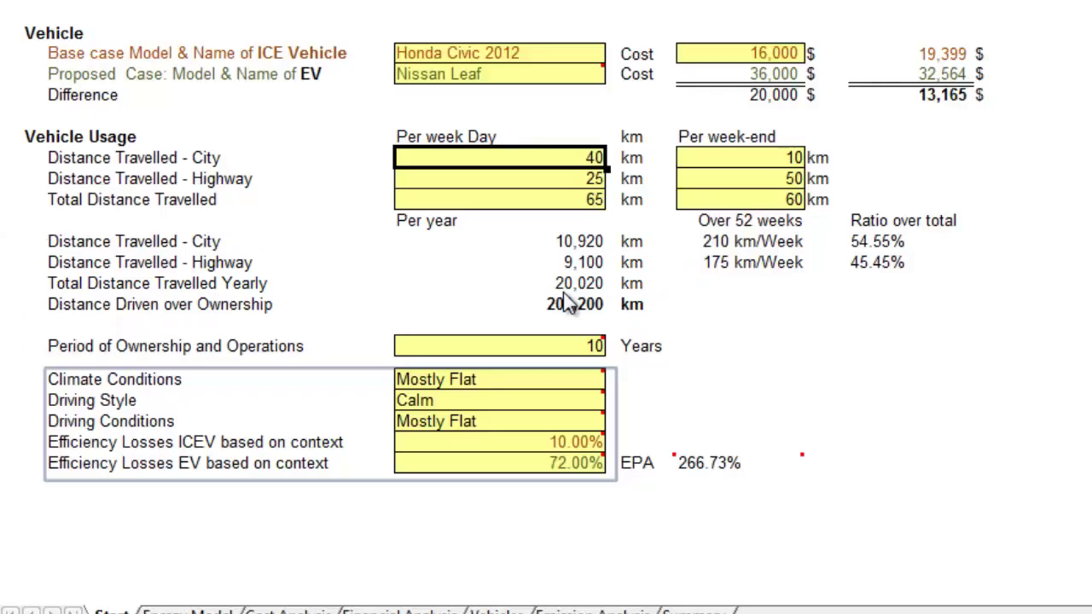
For the period of ownership, check the Leaf battery's expected lifespan and guarantee in the Battery section of its Wikipedia article
click(552, 353)
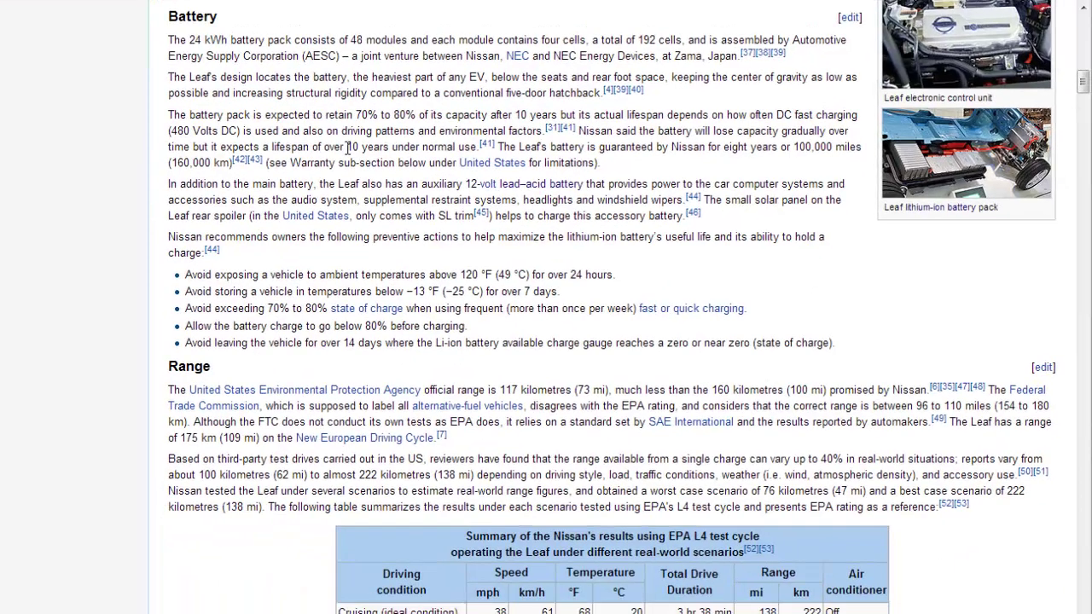
drag(244, 179, 388, 179)
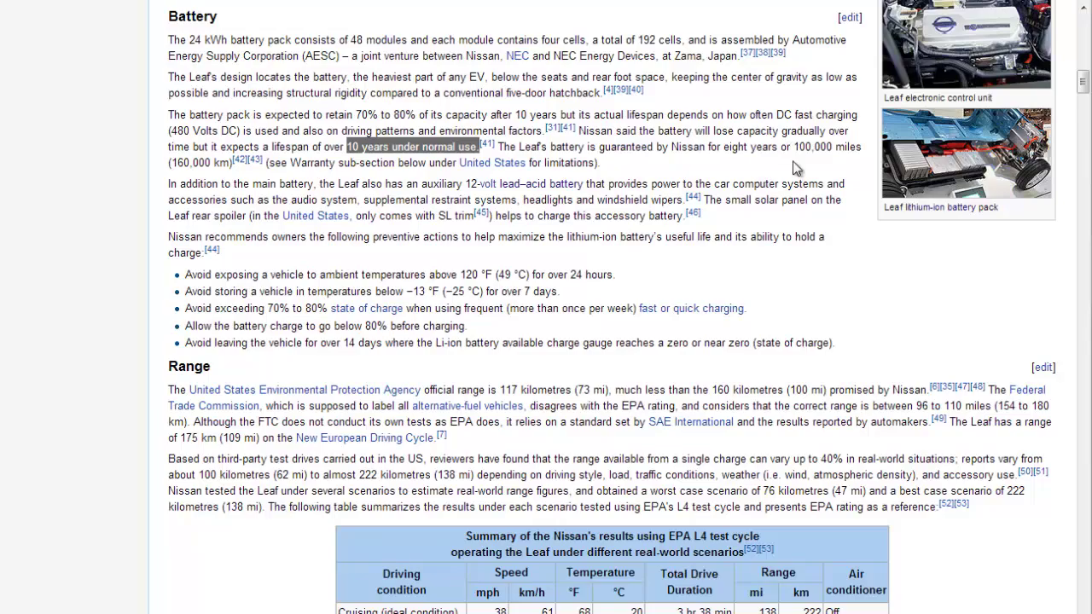
drag(169, 162, 227, 167)
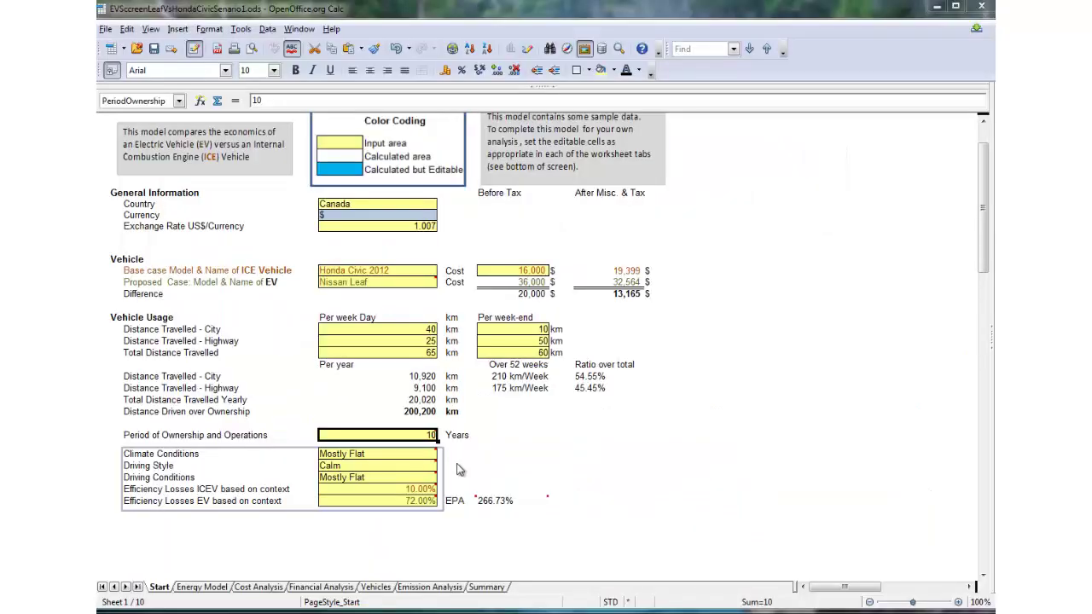
Try Mild Year Around for the Climate Conditions on the Start sheet, and set them to Hot Summer/Cold Winters
mouse_move(403, 464)
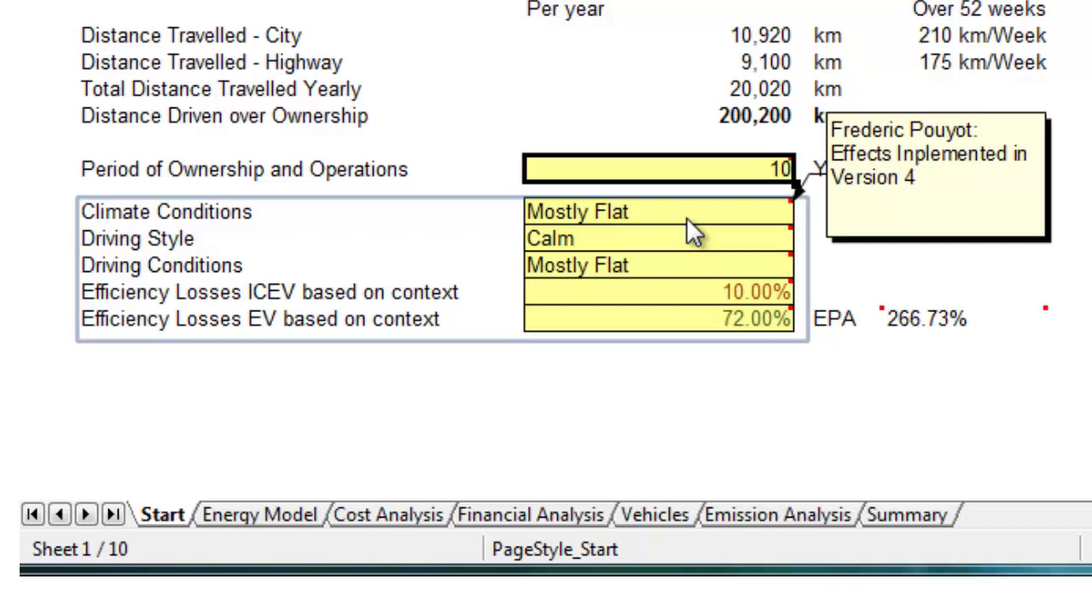
click(602, 217)
click(802, 215)
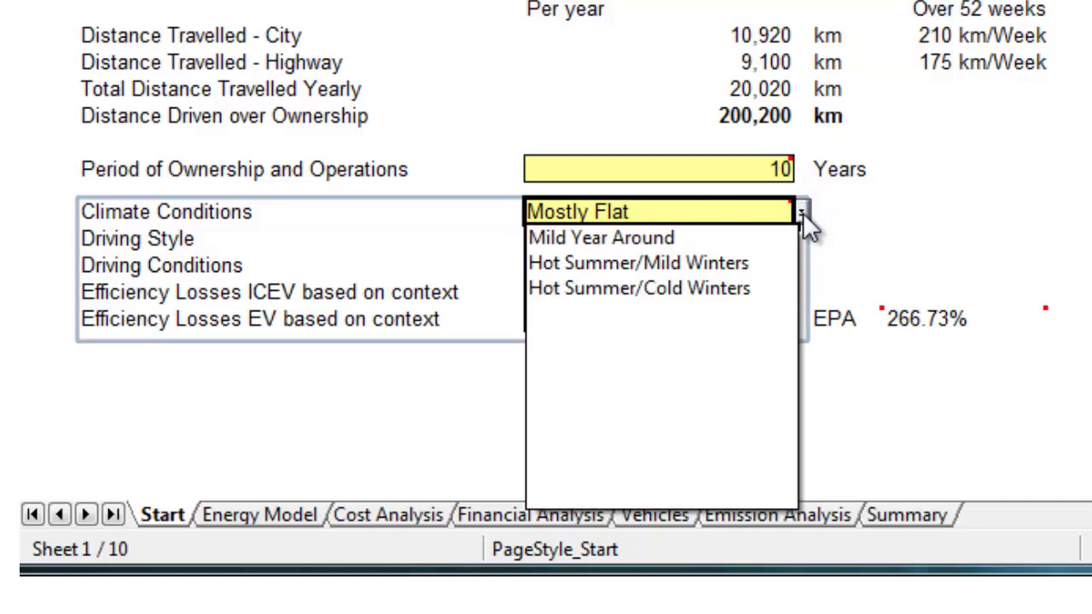
click(640, 238)
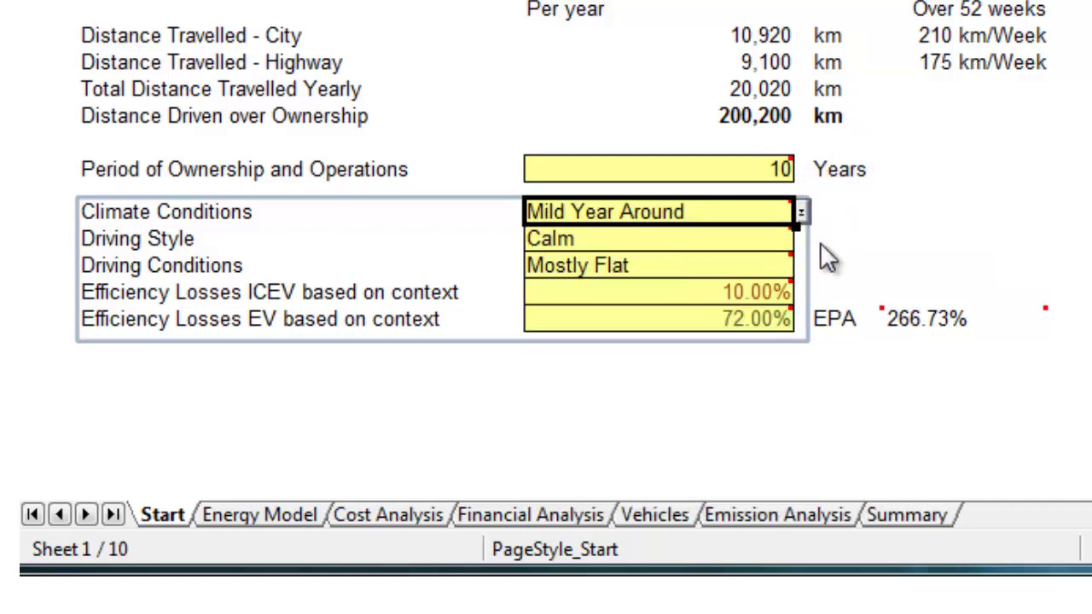
click(803, 214)
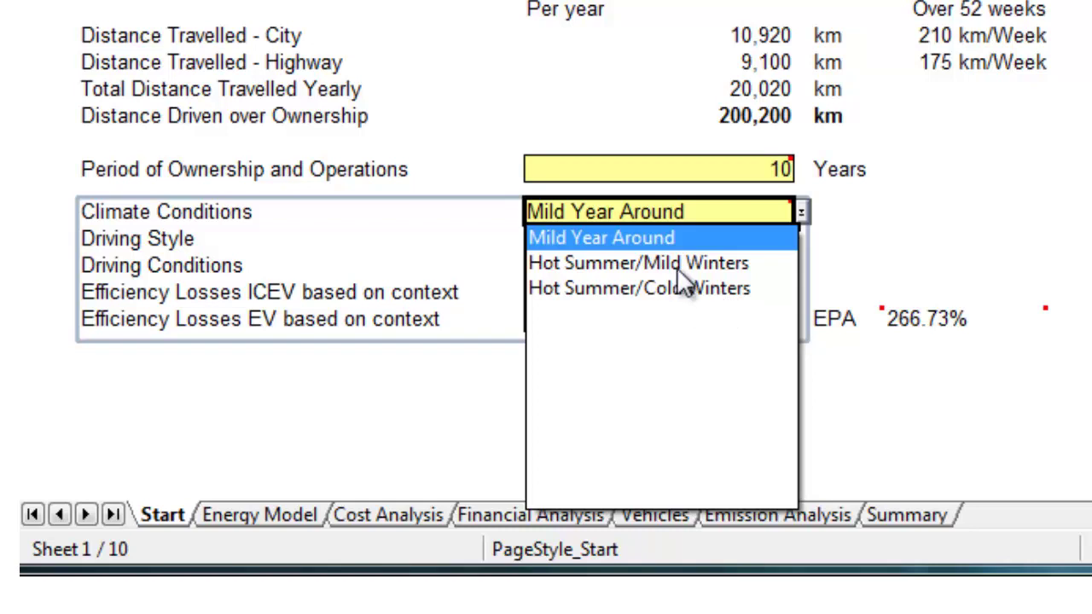
click(686, 290)
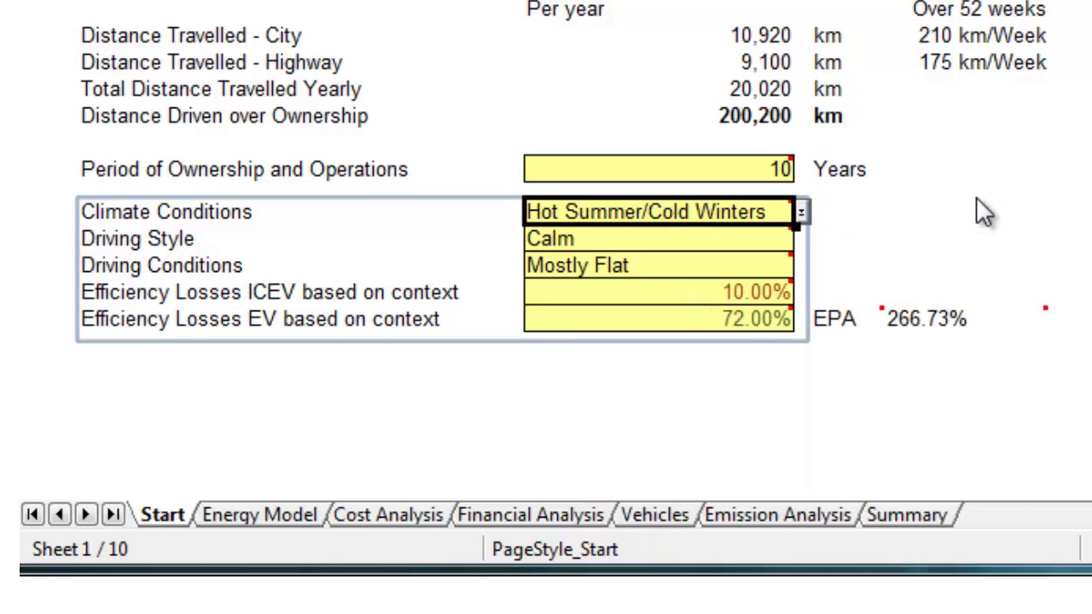
Choose Mostly Flat as the Driving Conditions and select the efficiency losses value for the ICEV
click(587, 240)
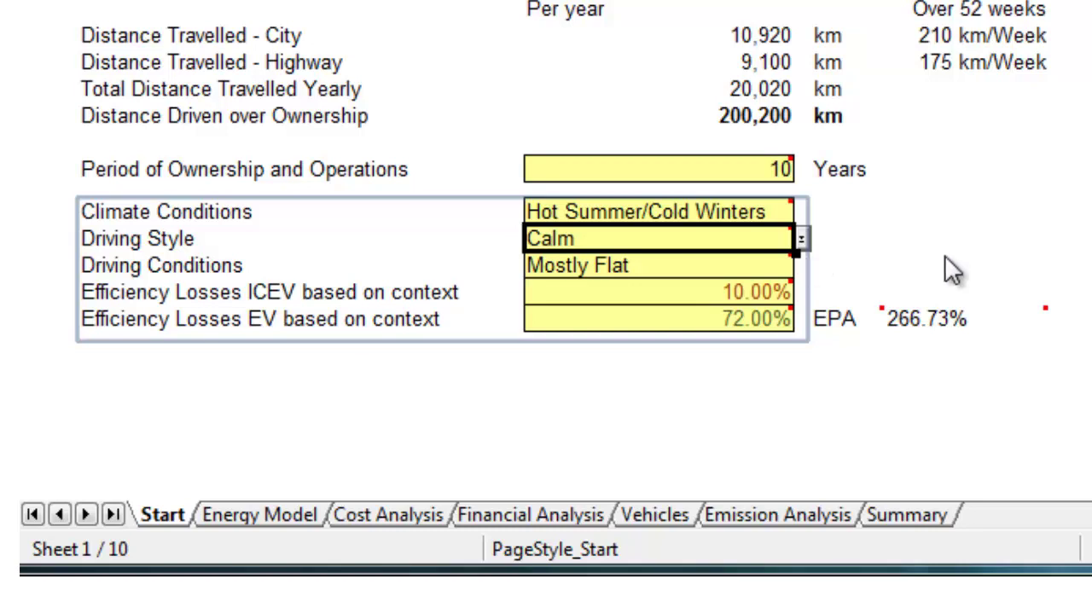
click(657, 268)
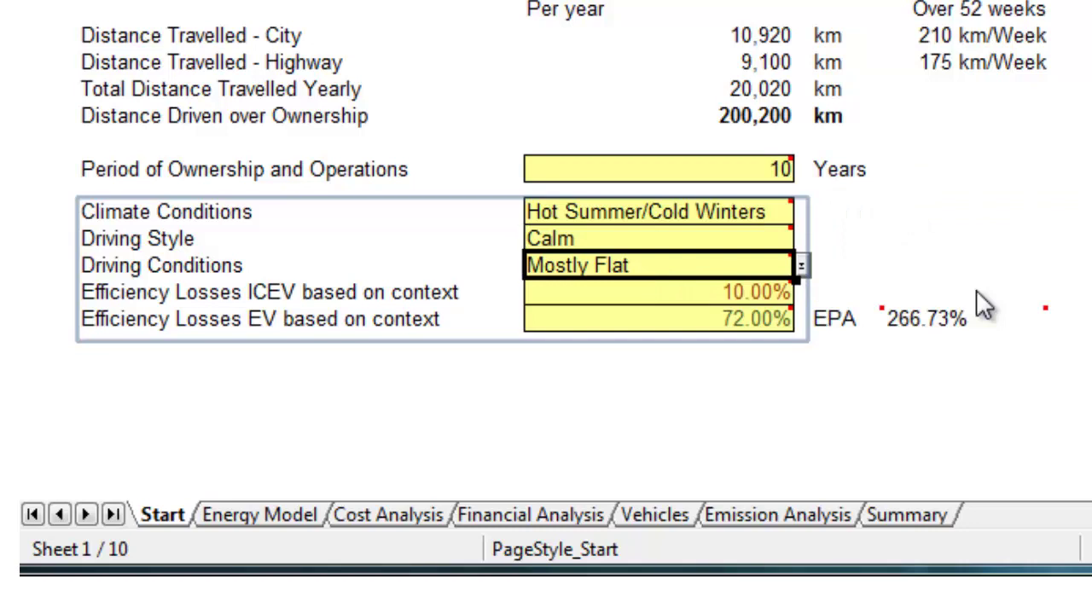
click(802, 266)
click(613, 318)
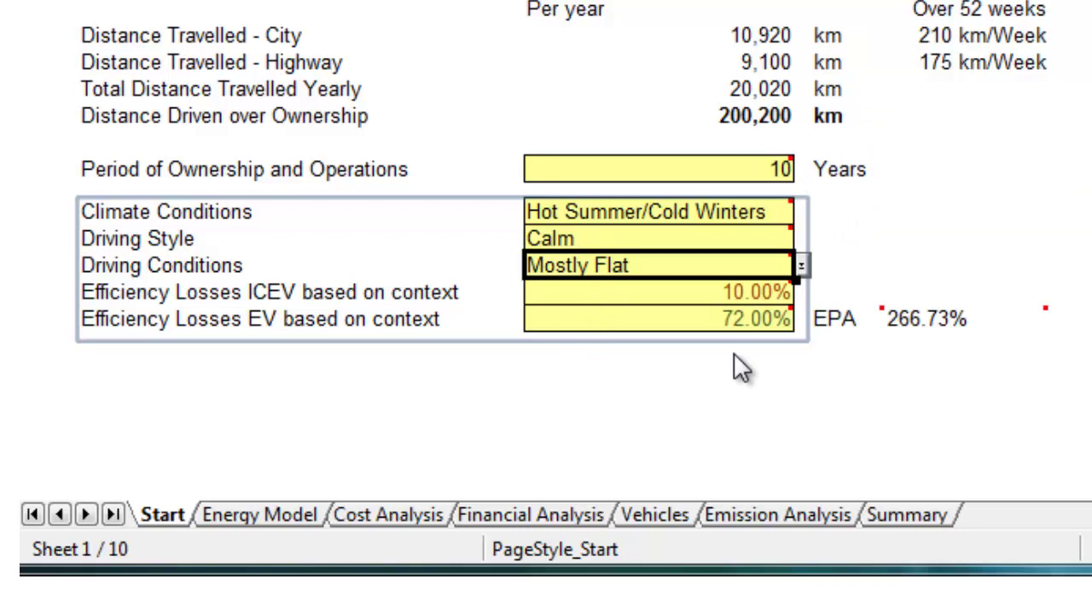
click(683, 294)
mouse_move(732, 307)
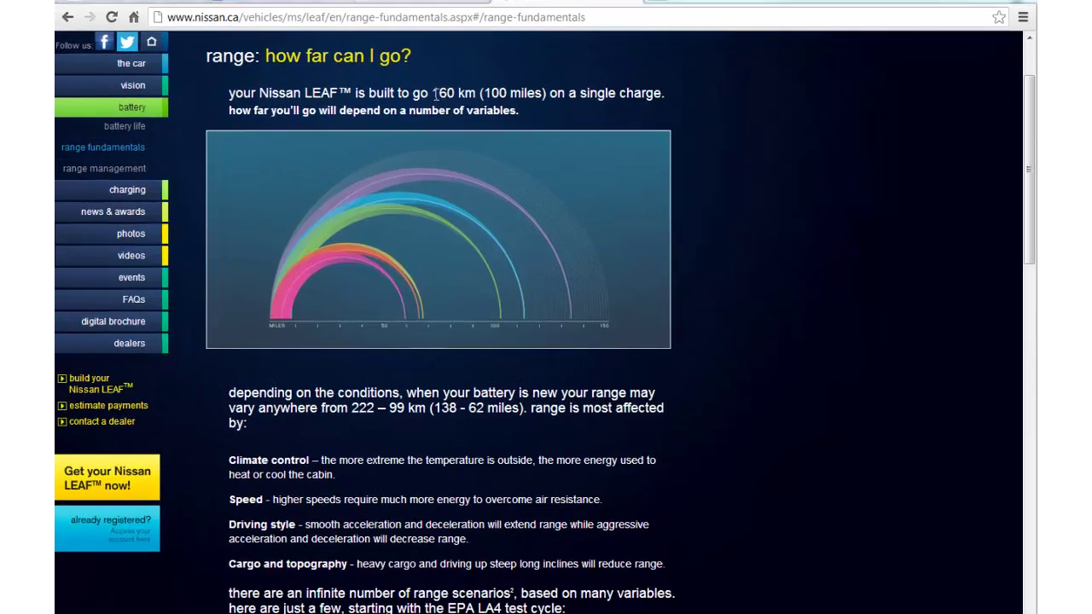
Examine the Leaf's rated range and the driving scenarios that affect it on Nissan's range fundamentals web page
drag(422, 73, 468, 73)
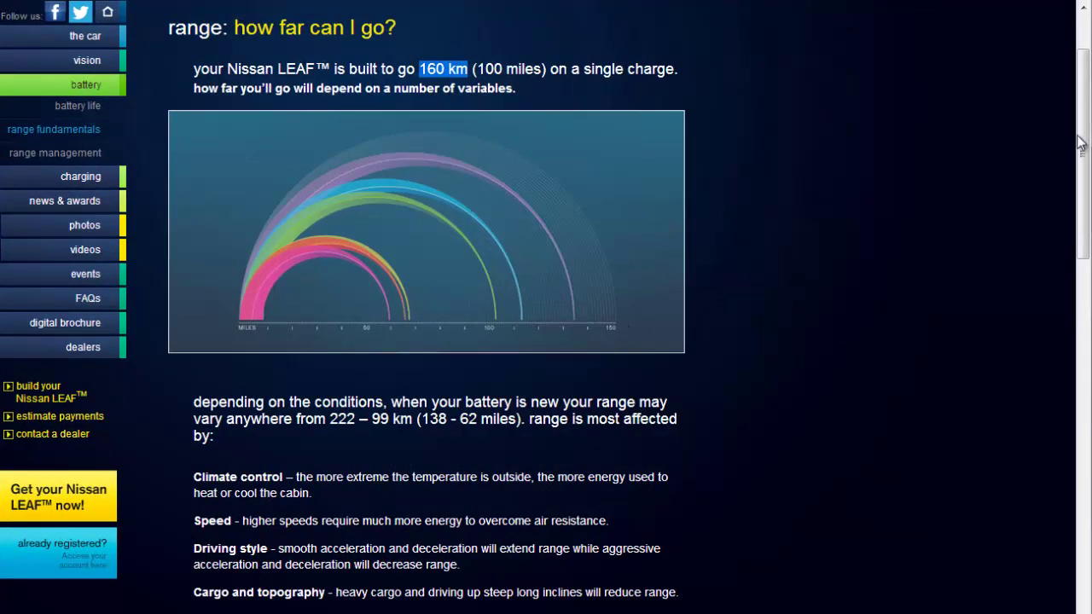
drag(1082, 136, 1084, 386)
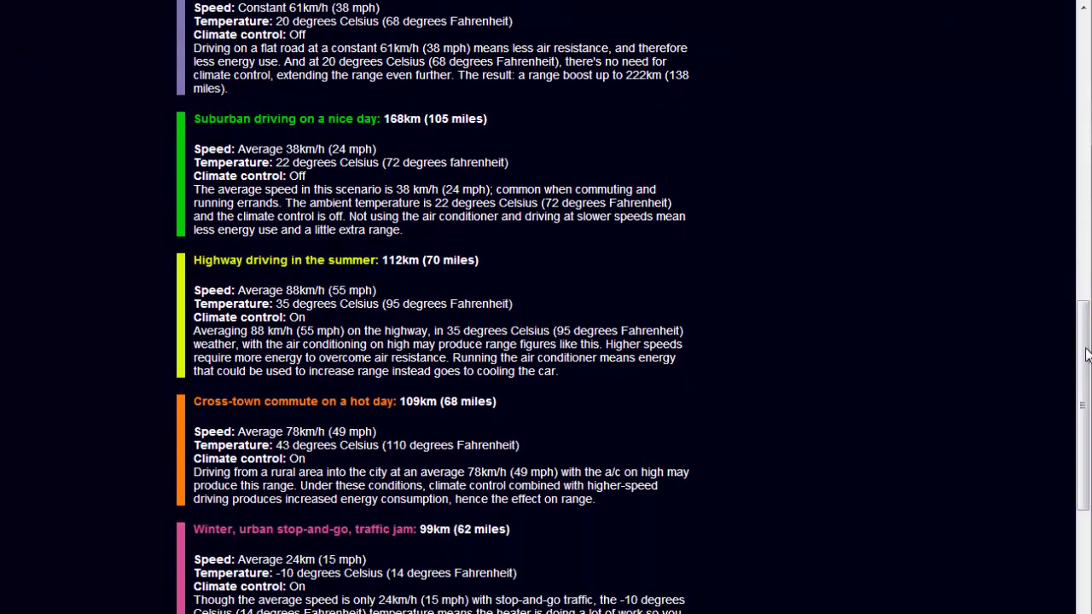
scroll(1083, 382, down, 2)
scroll(1083, 382, down, 1)
scroll(1084, 382, up, 2)
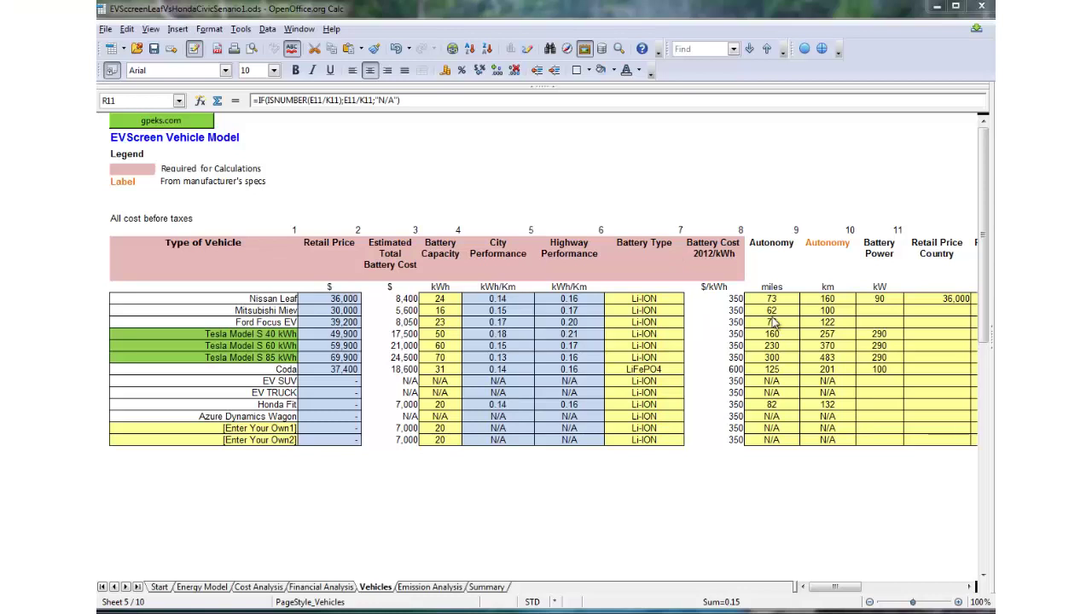
Examine the Nissan Leaf's autonomy in km and its combined efficiency by specs and by US EPA on the Vehicles sheet
click(826, 300)
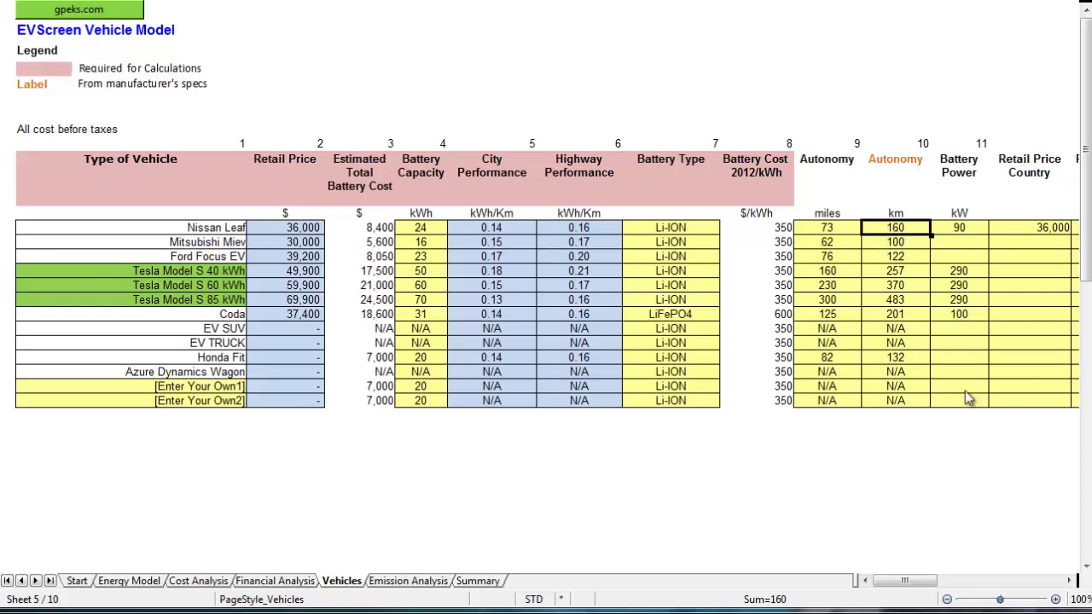
drag(904, 585, 940, 586)
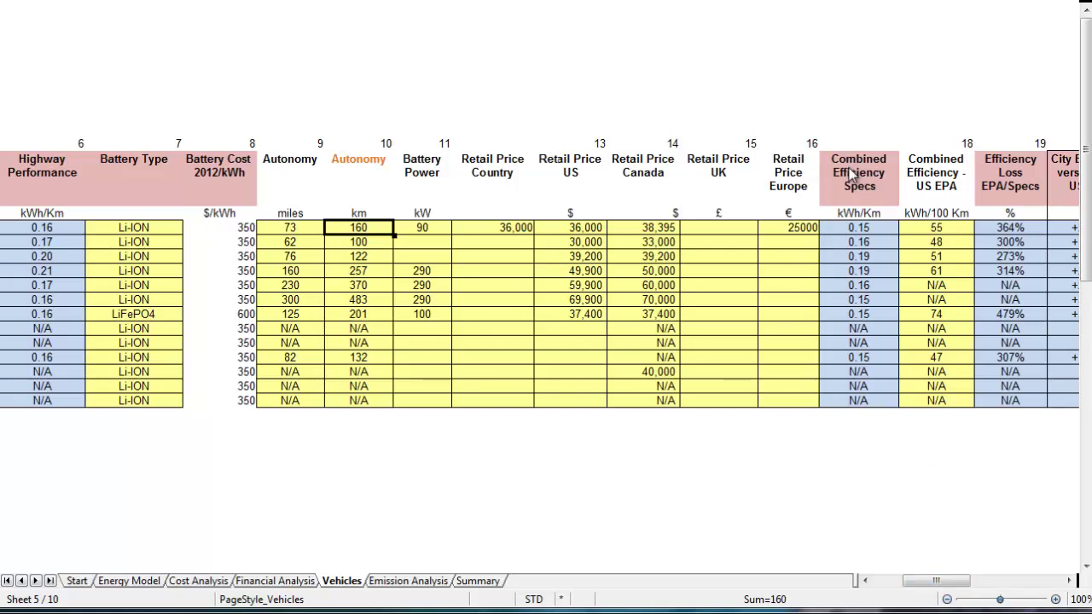
drag(938, 586, 944, 586)
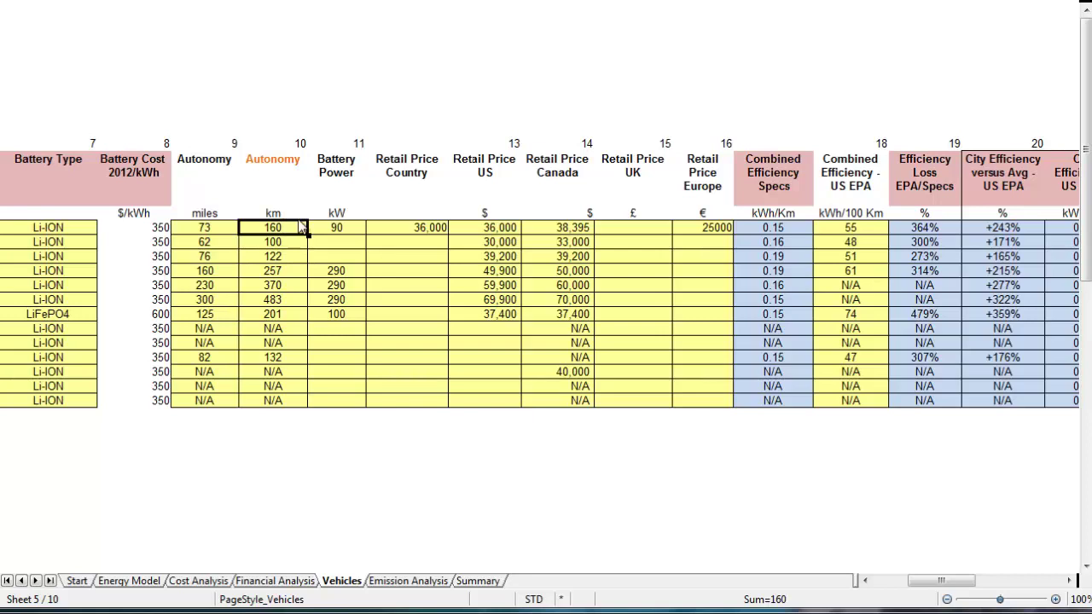
click(771, 231)
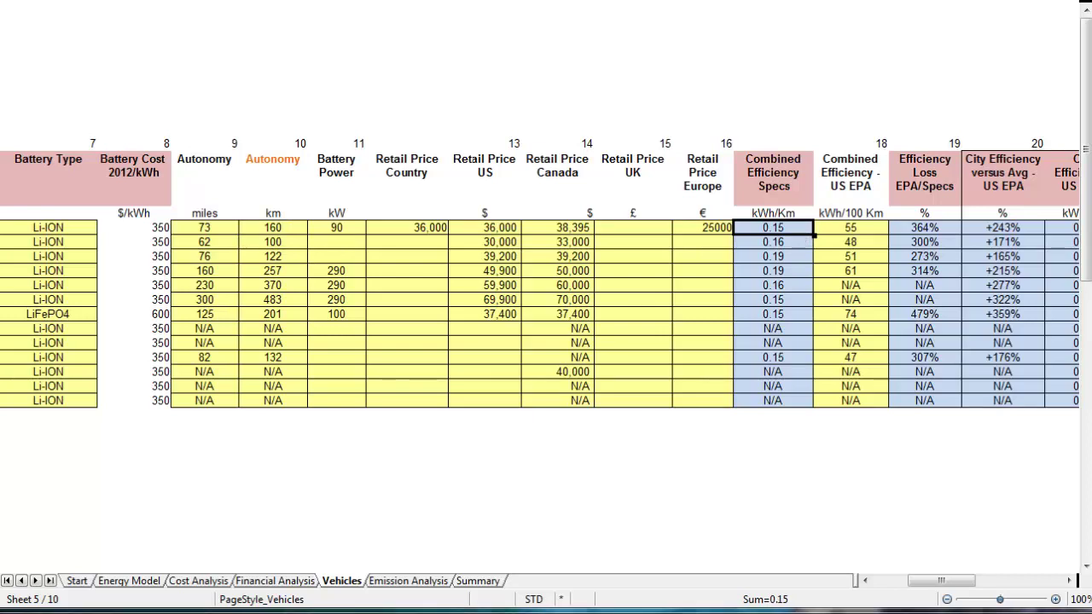
click(858, 228)
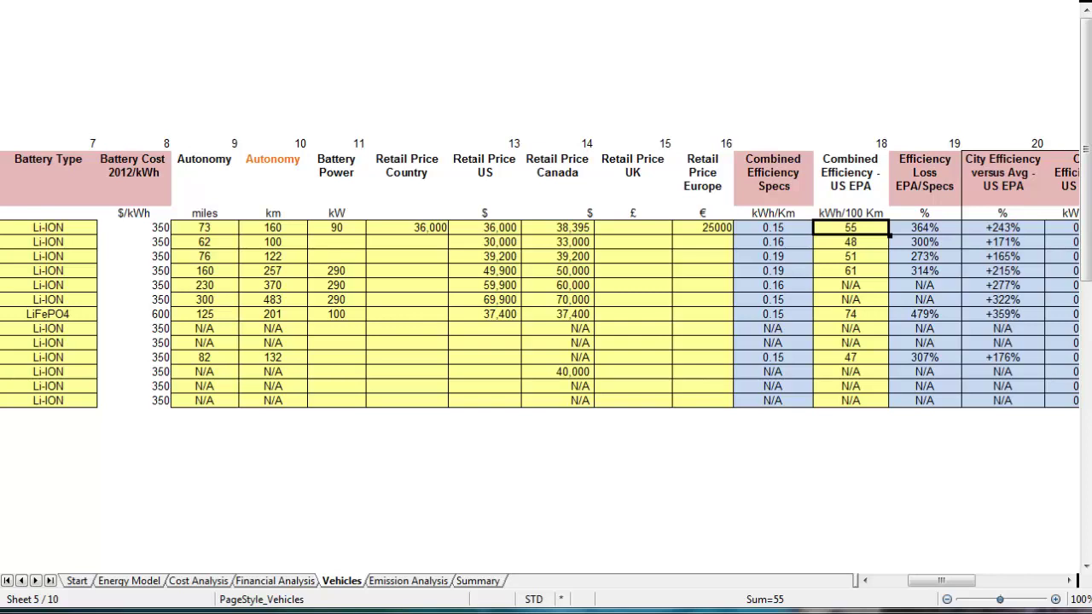
Return to the Start sheet and read the notes attached to the period of ownership and the climate conditions
click(77, 581)
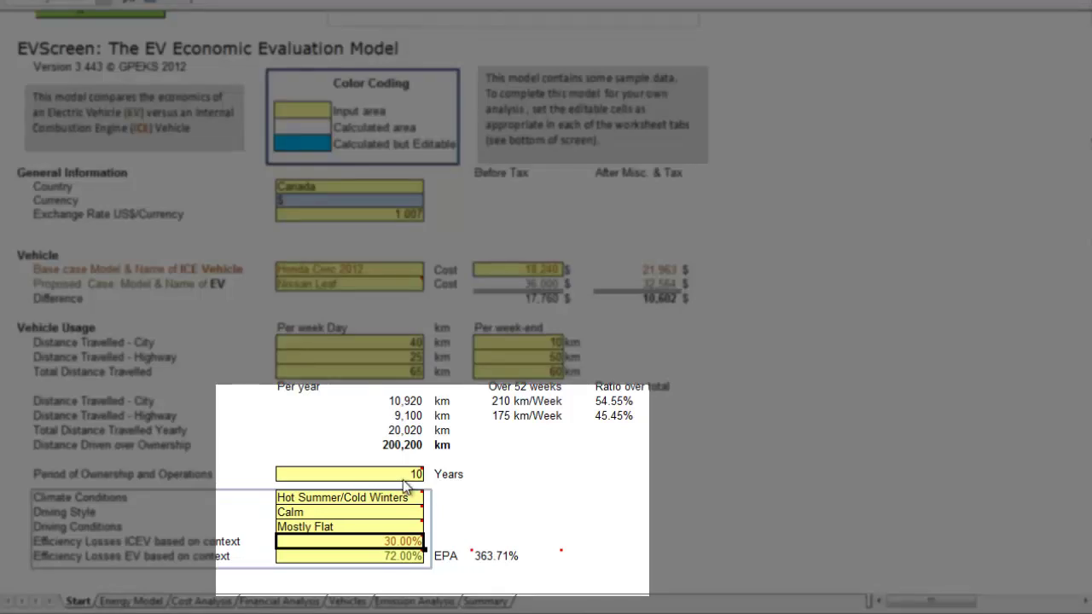
mouse_move(420, 477)
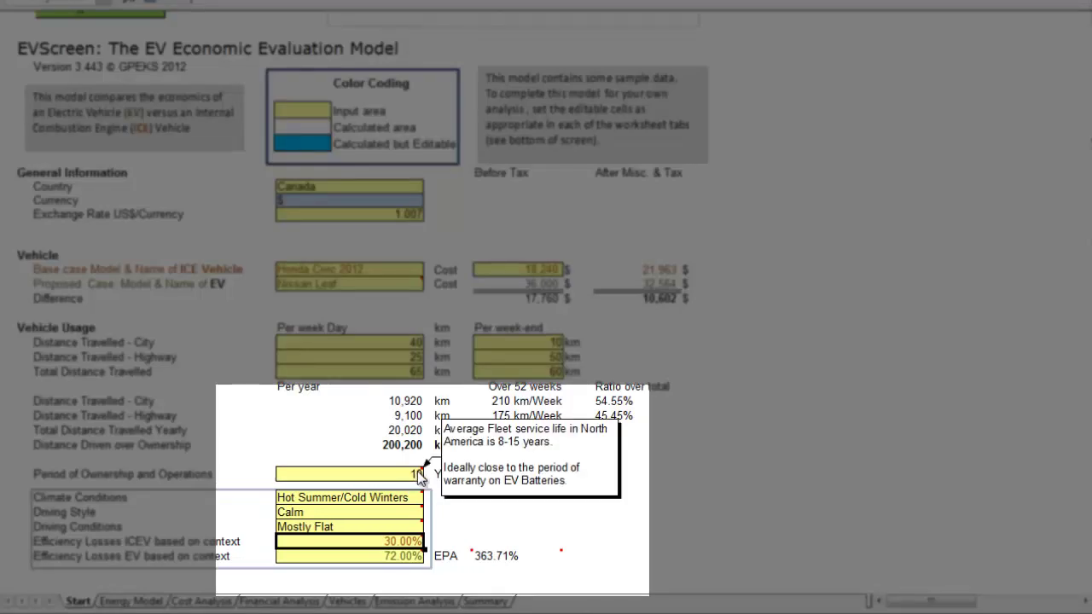
mouse_move(426, 500)
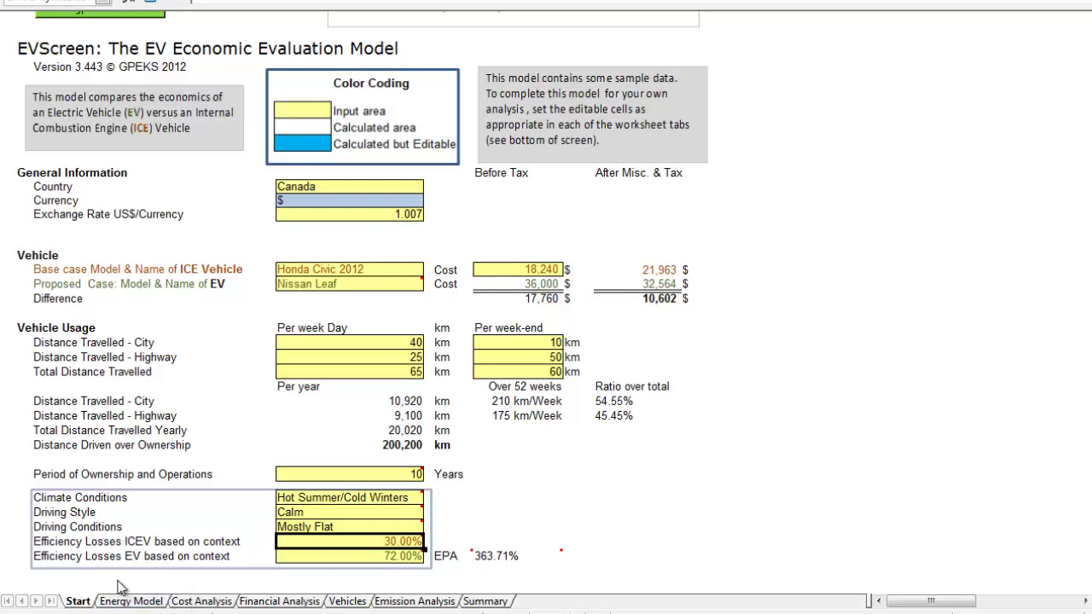
Check the CBC article on Ontario electricity prices and set the Electricity Price on the Energy Model sheet to 0.08 $/kWh
click(132, 602)
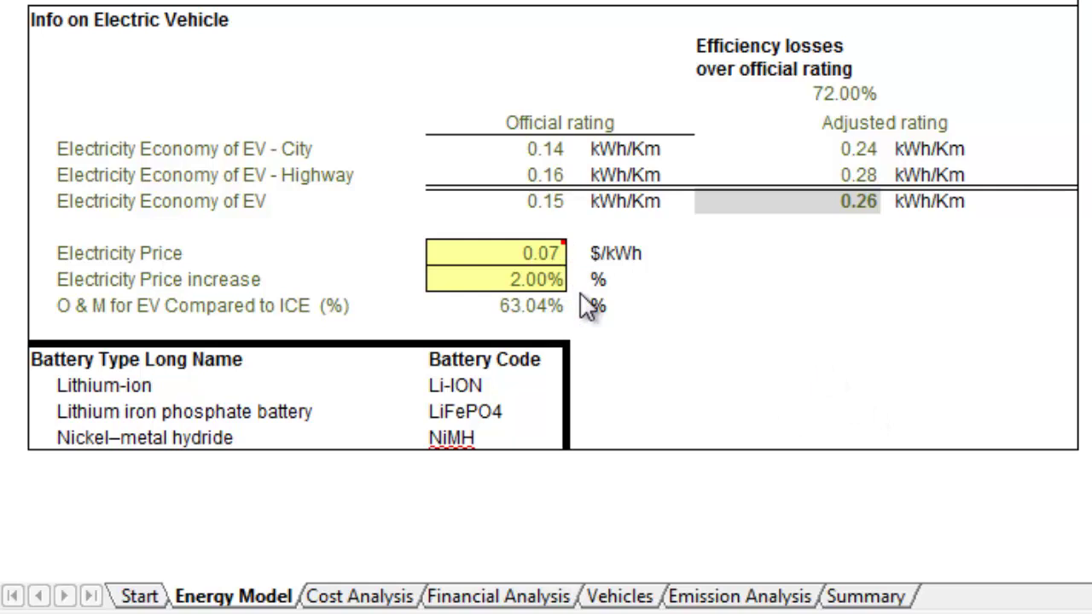
click(540, 256)
mouse_move(539, 252)
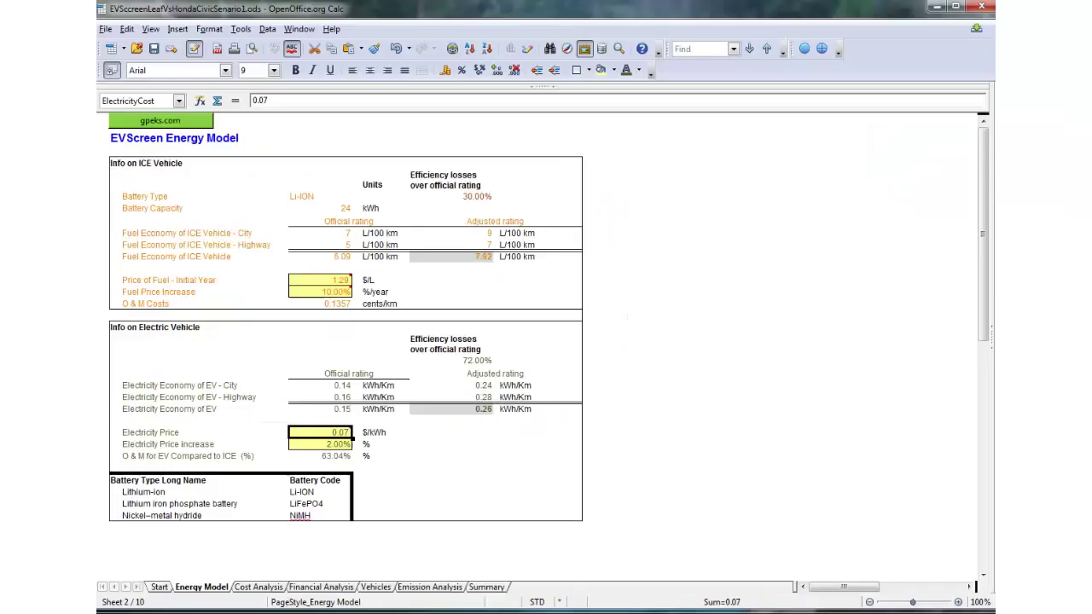
key(alt+Tab)
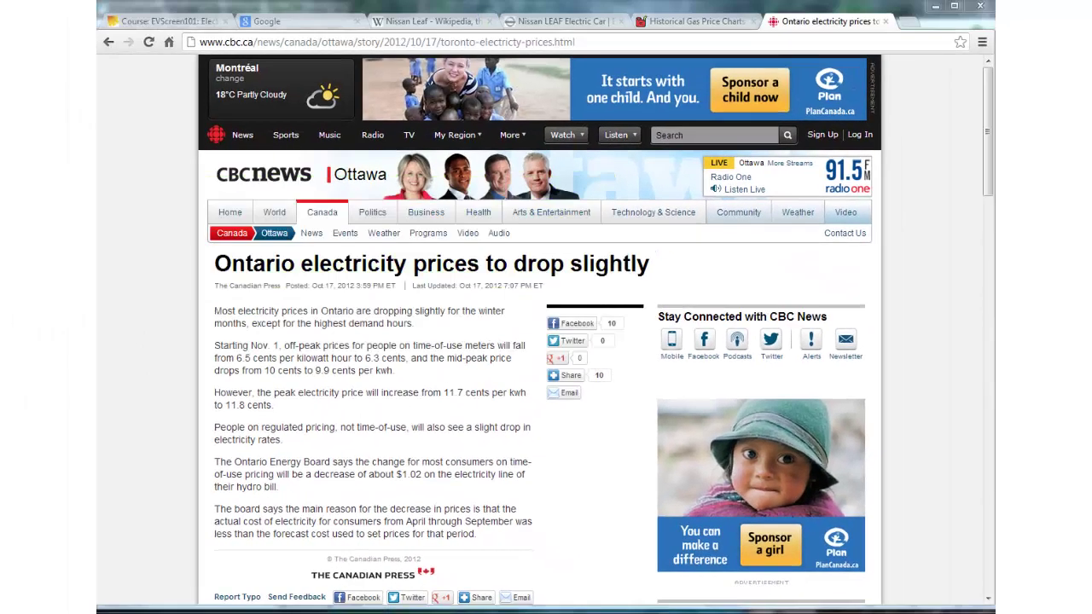
key(alt+Tab)
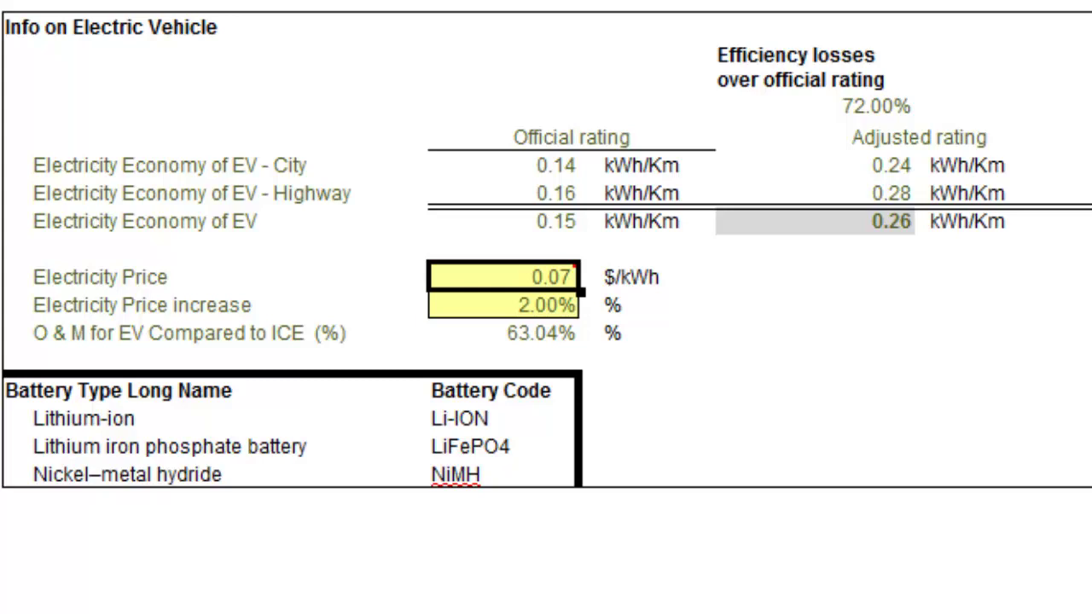
text(0.08)
key(Return)
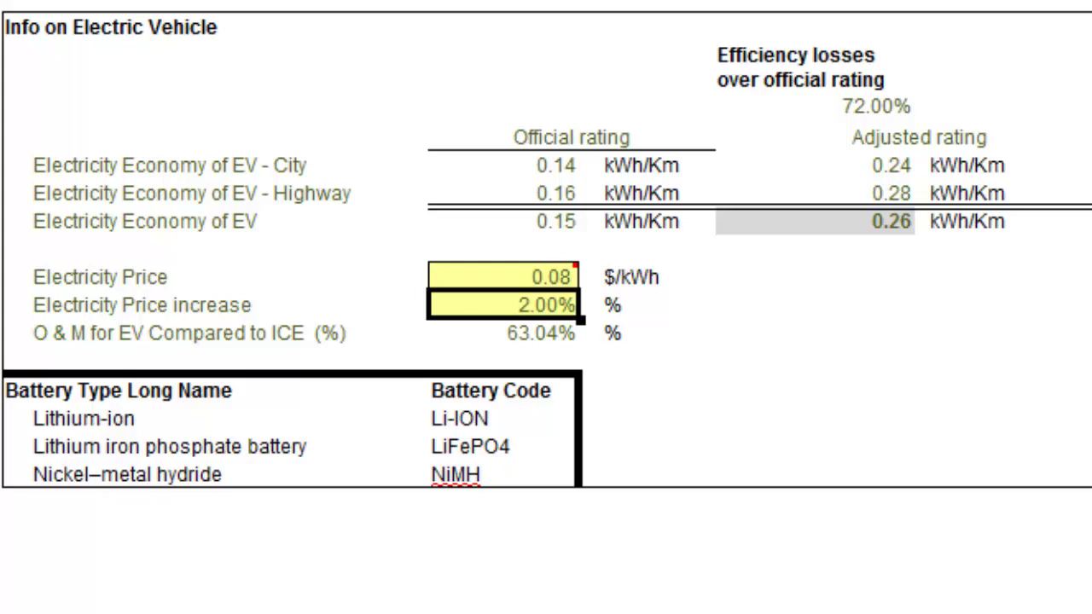
On the Cost Analysis sheet, set the applicable retail taxes to 13% and EV Incentive After Retail Tax to Yes
key(ctrl+Page_Down)
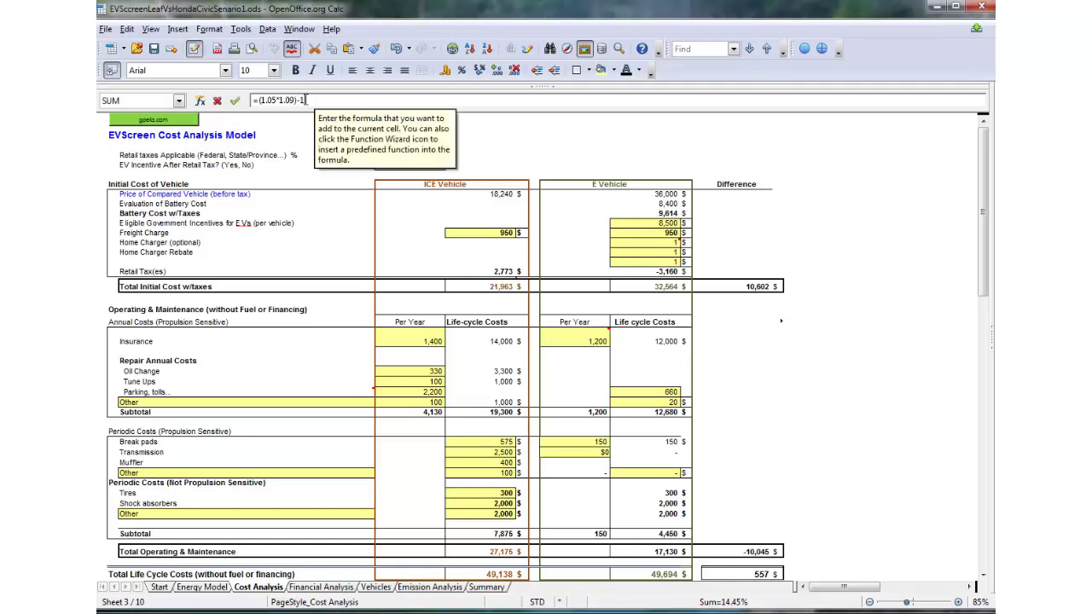
click(416, 101)
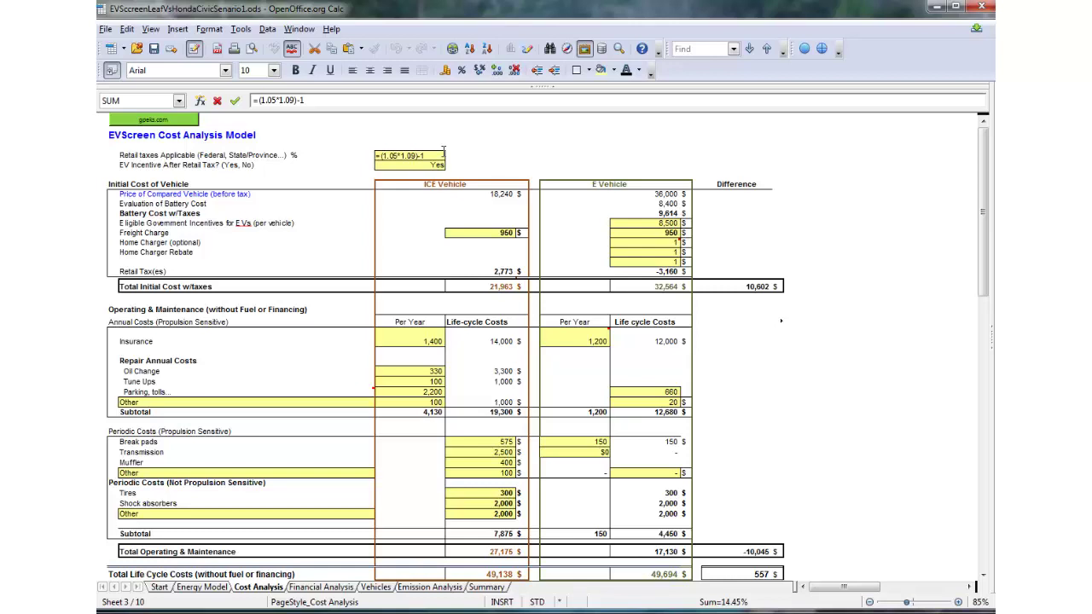
key(BackSpace)
key(BackSpace)
key(BackSpace)
key(BackSpace)
key(BackSpace)
key(BackSpace)
key(BackSpace)
key(BackSpace)
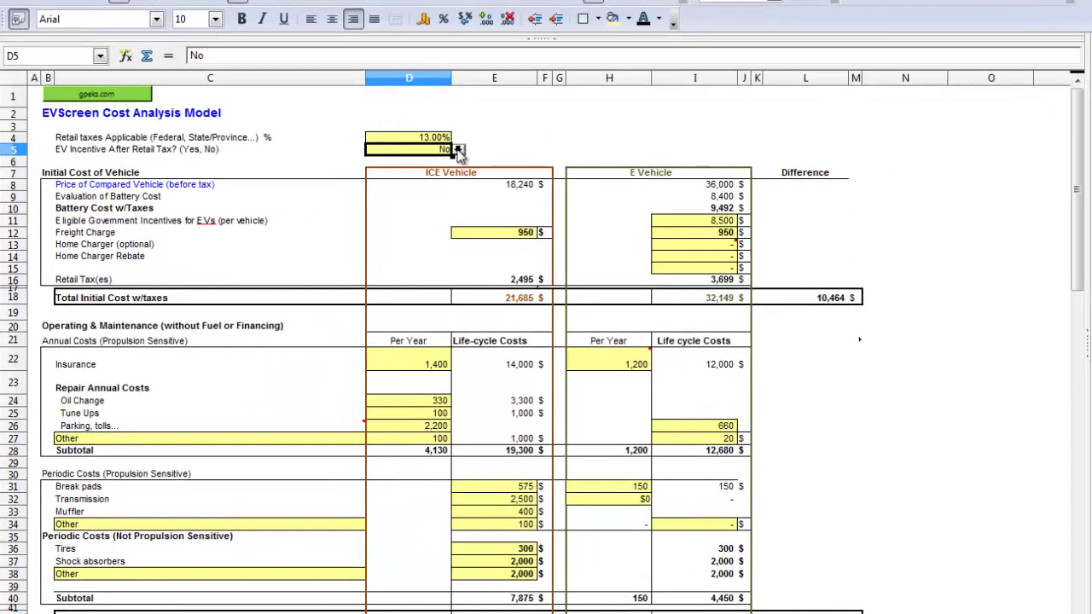
click(458, 150)
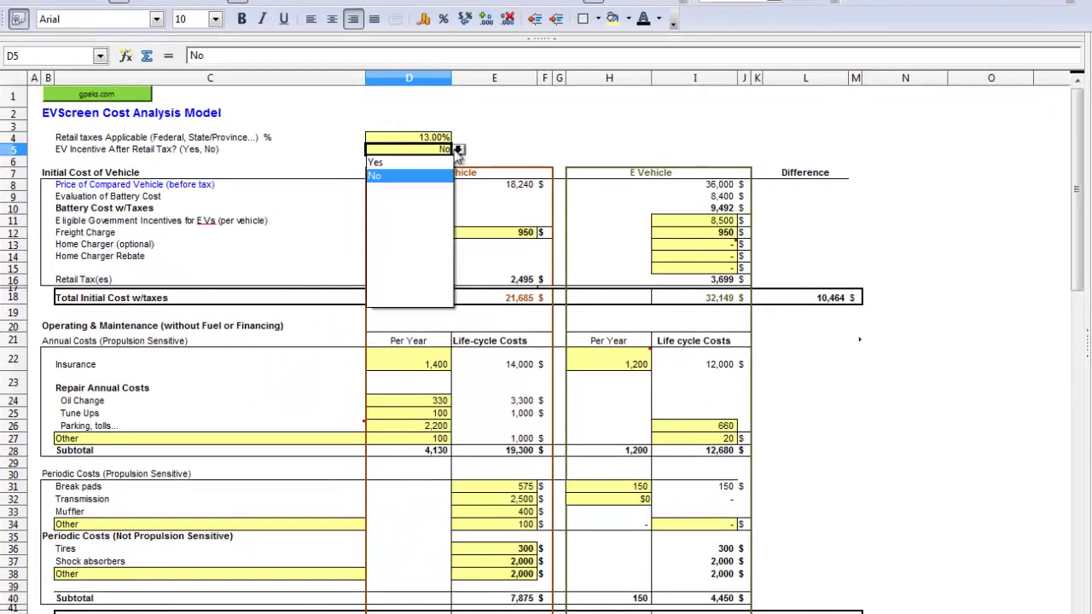
click(418, 162)
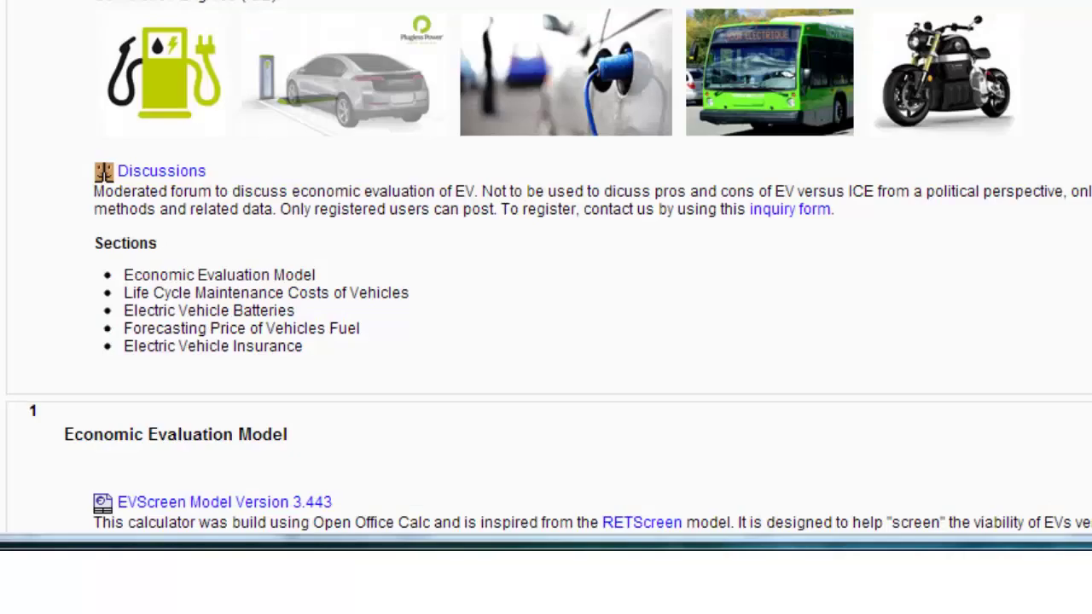
Look through the Life Cycle Maintenance Costs of Vehicles resources on the EVScreen course web page
scroll(546, 265, down, 10)
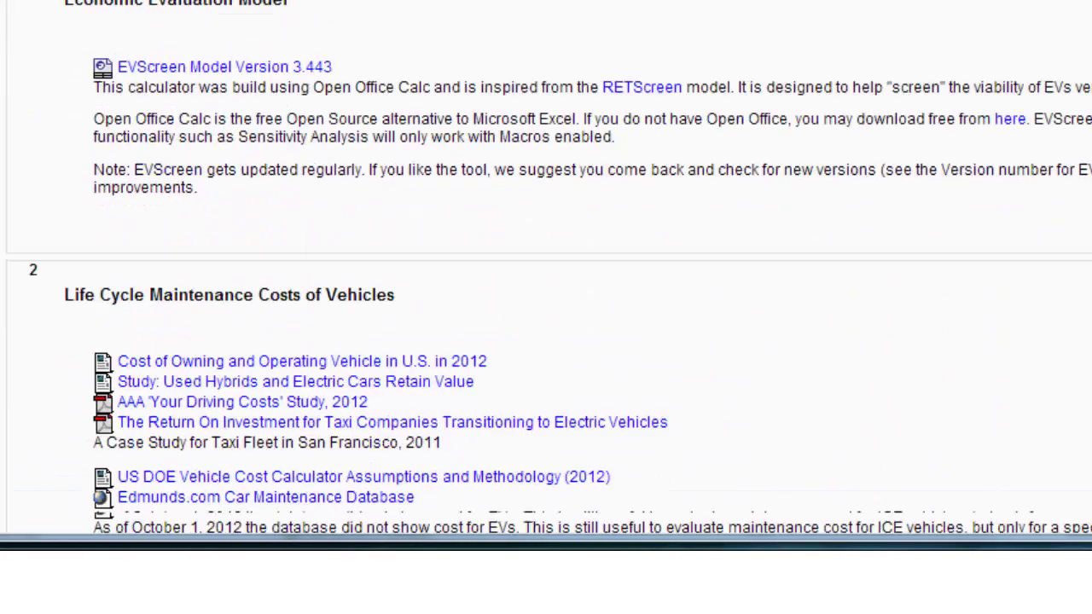
scroll(546, 264, down, 5)
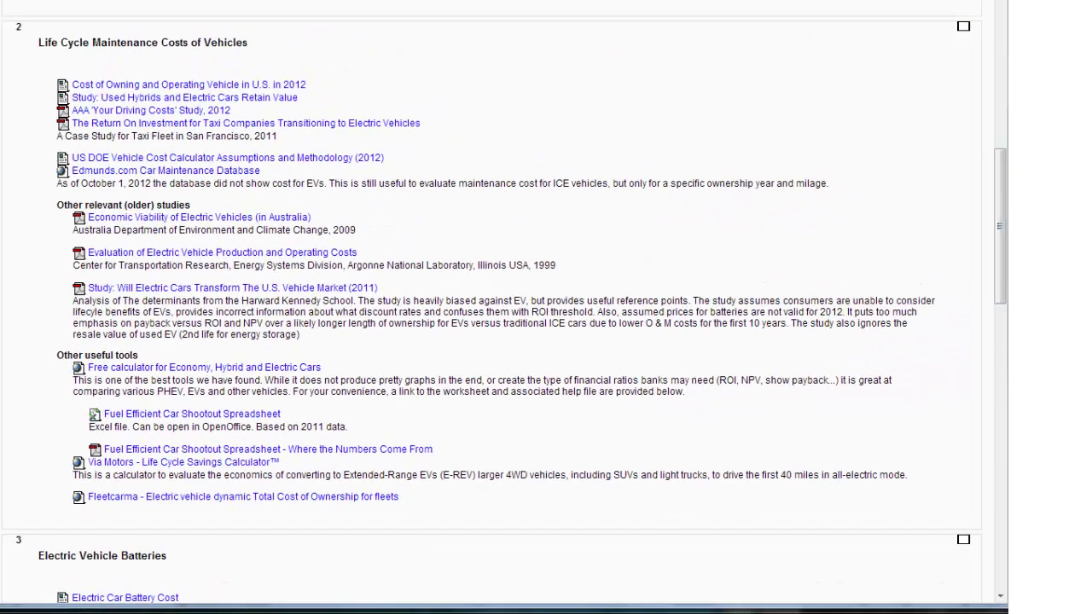
Read the Insuring Electric Vehicles and Car insurance cheaper for electric vehicles articles in the Electric Vehicle Insurance section, highlighting the insurer discount passage
scroll(504, 307, down, 20)
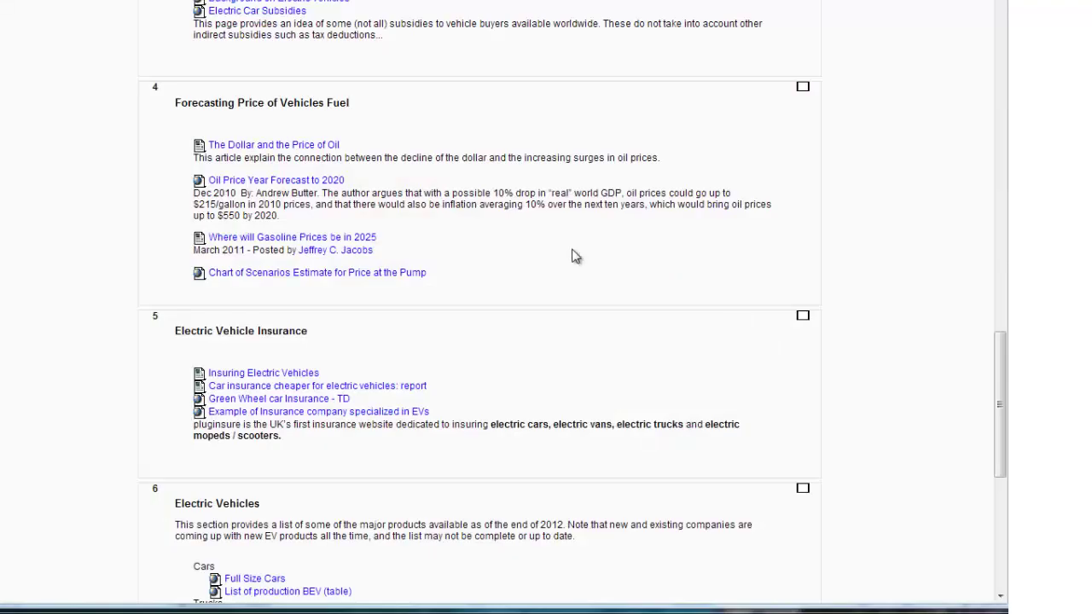
click(310, 376)
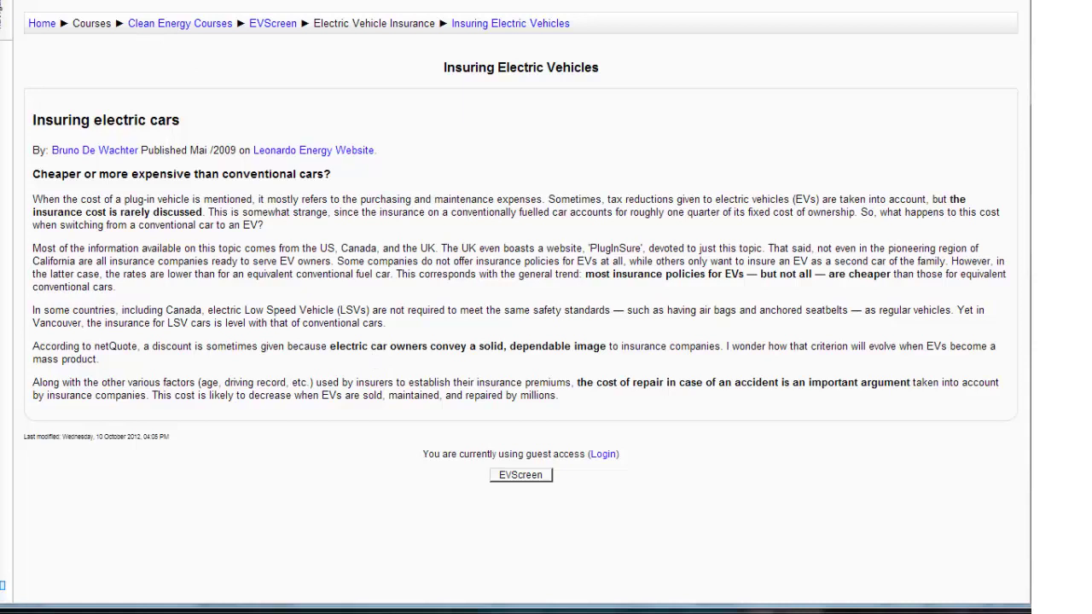
key(alt+Left)
click(270, 391)
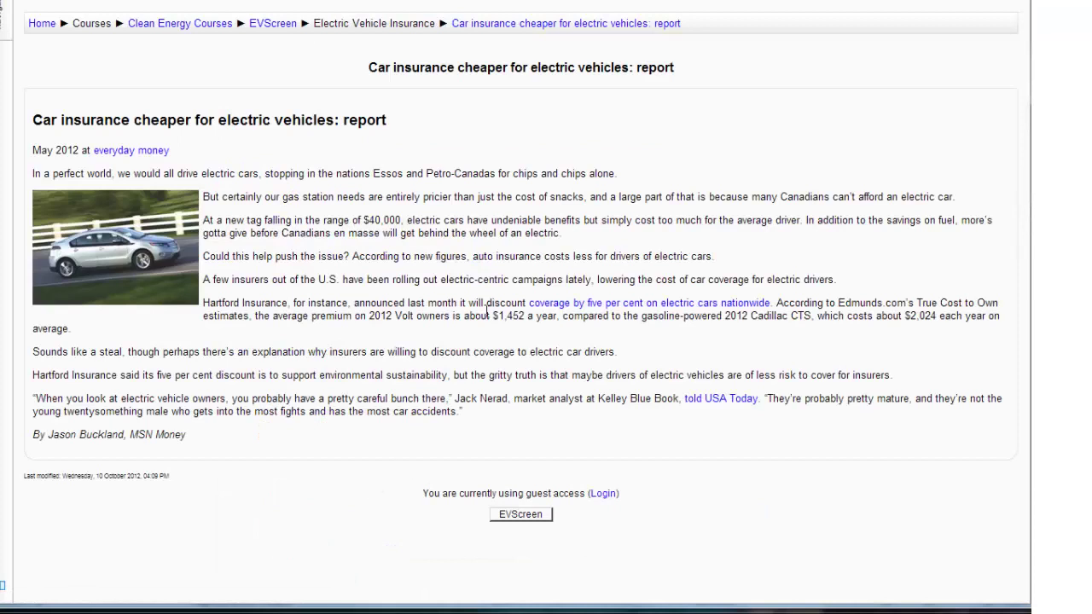
drag(484, 303, 791, 300)
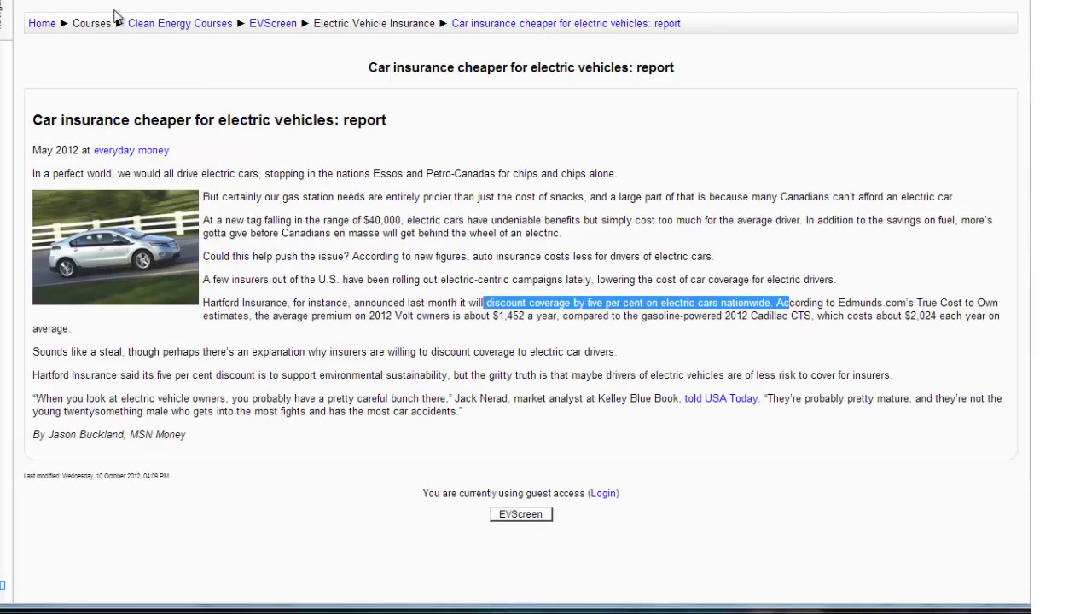
key(alt+Left)
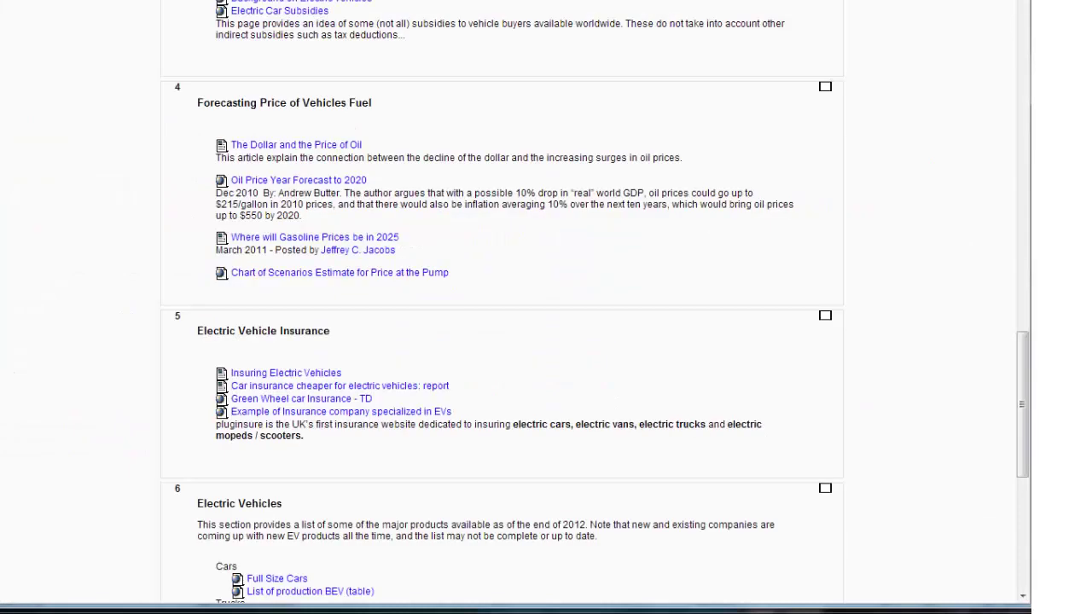
Open the example of an insurance company specialized in EVs and read its Electric Car Insurance page
click(286, 414)
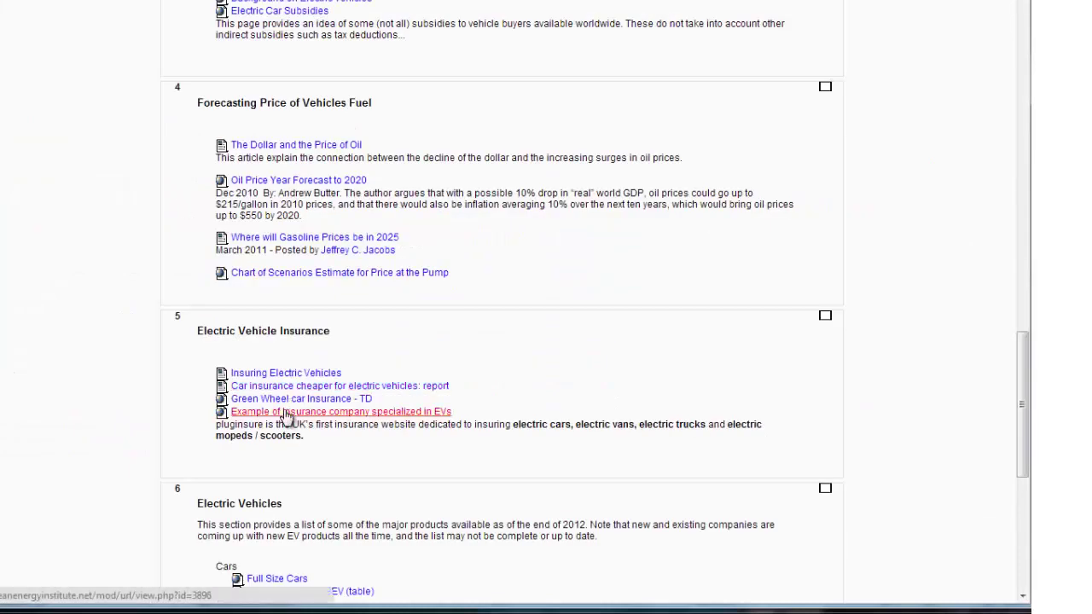
scroll(286, 418, down, 3)
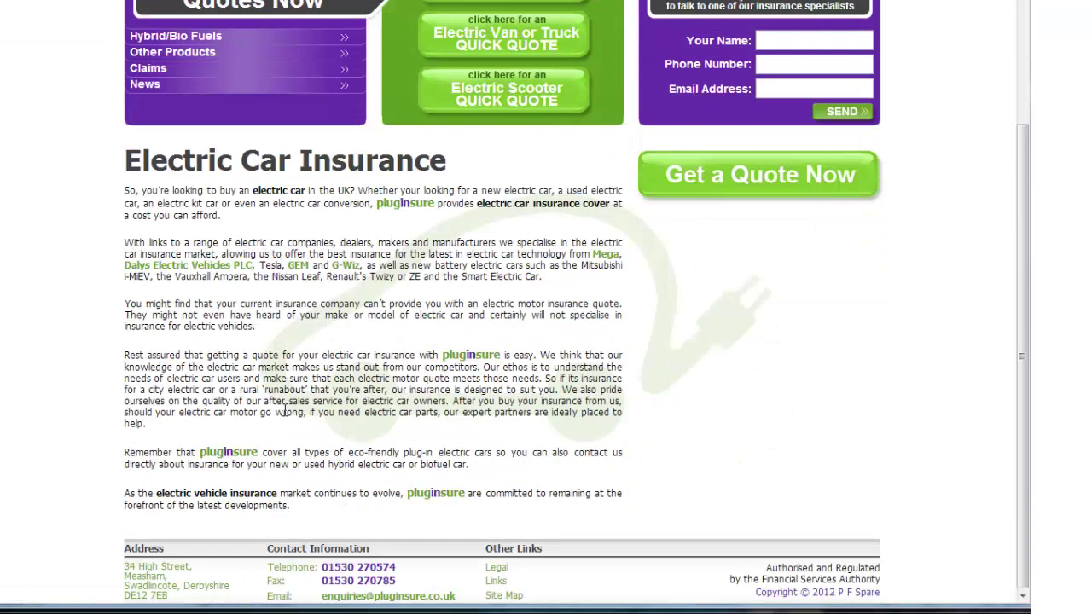
scroll(283, 411, up, 3)
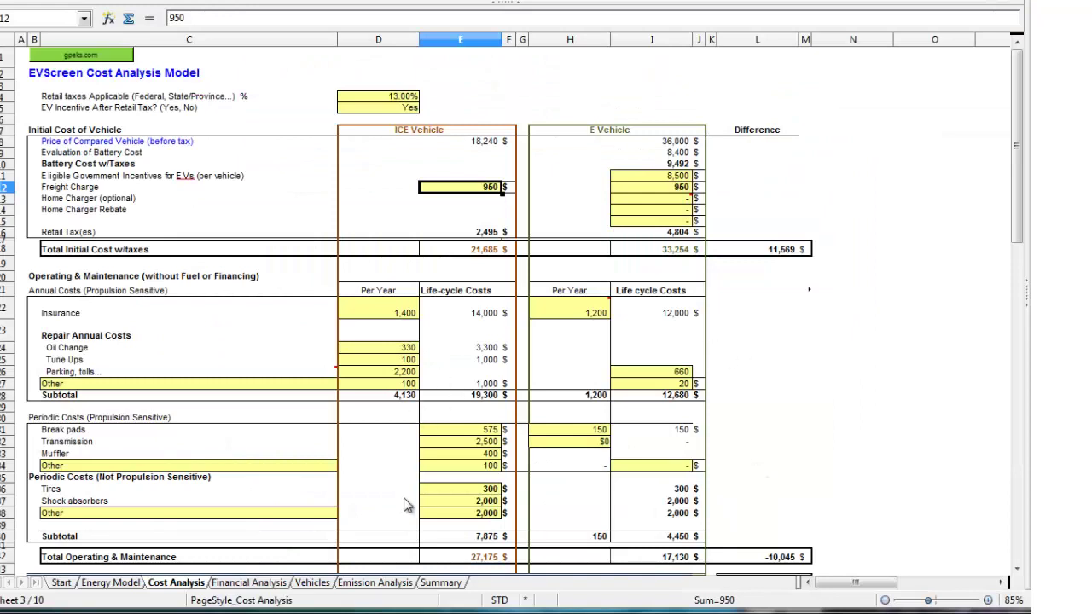
Examine the Lifecycle Costs chart on the Summary sheet and review the operating and maintenance costs on the Cost Analysis sheet
click(436, 585)
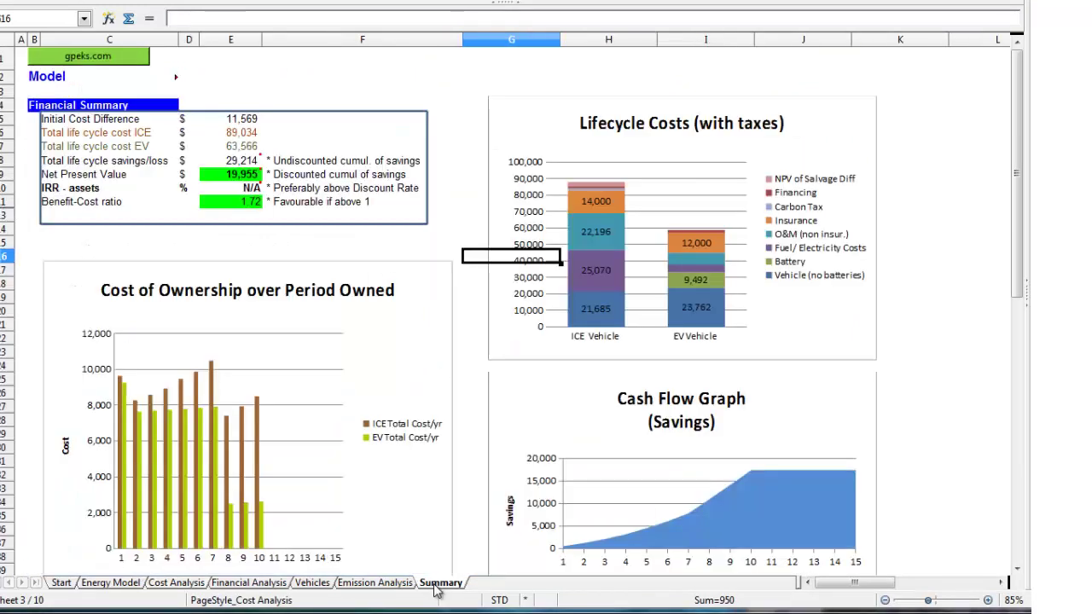
click(704, 239)
click(794, 312)
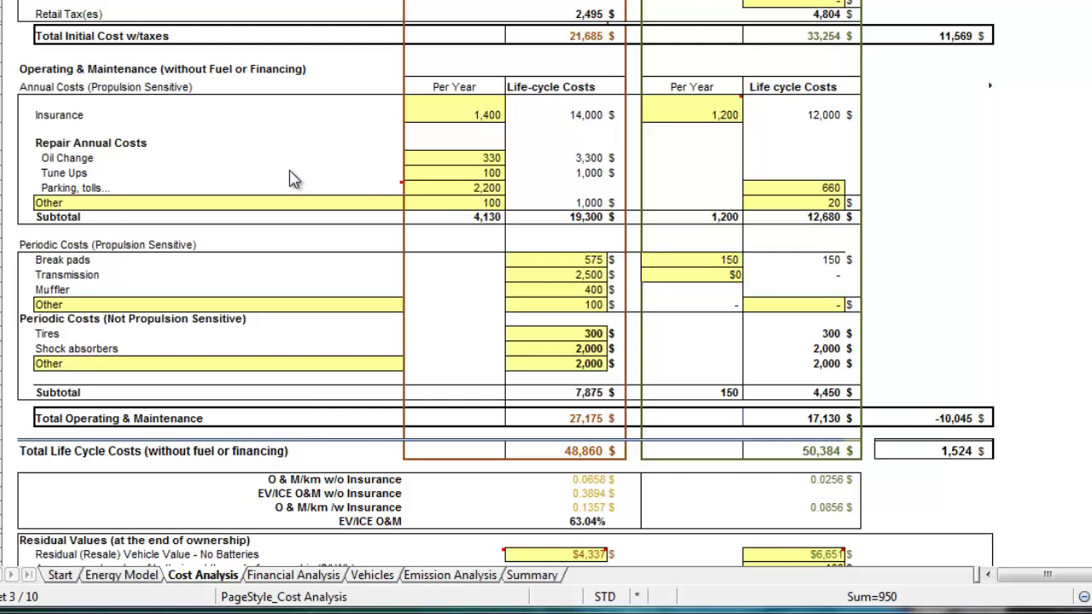
scroll(506, 256, down, 7)
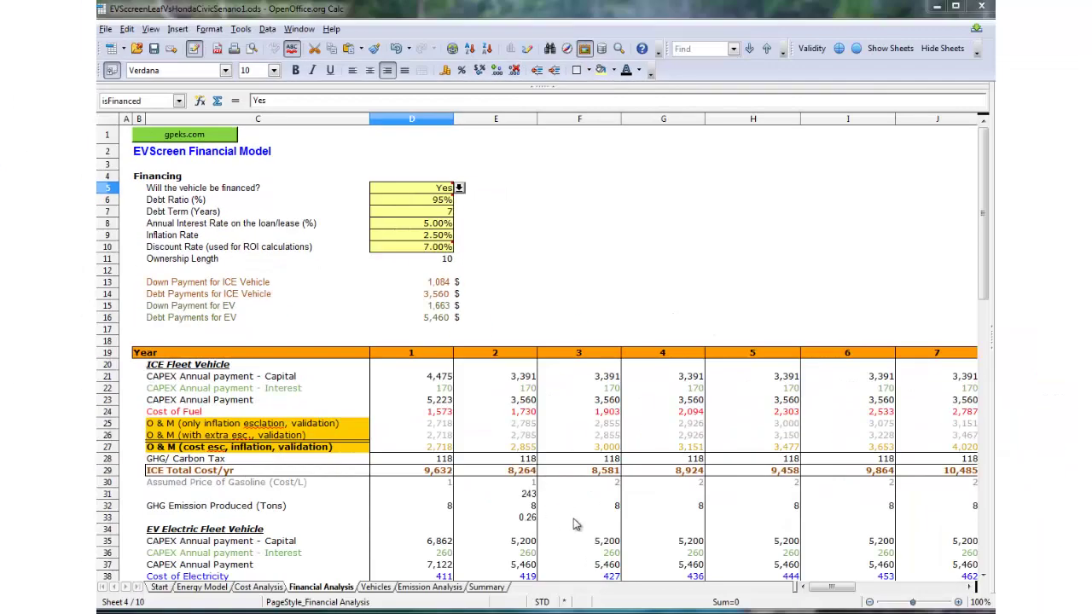
On the Financial Analysis sheet, set Will the vehicle be financed? to No and compare the effect on the Summary sheet
click(493, 589)
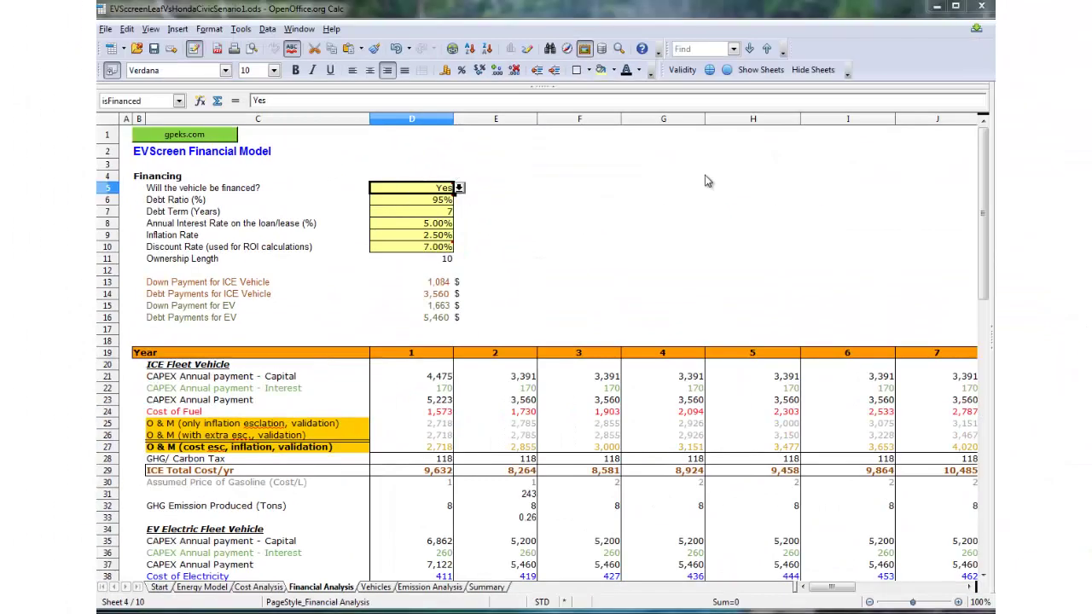
click(459, 188)
click(424, 211)
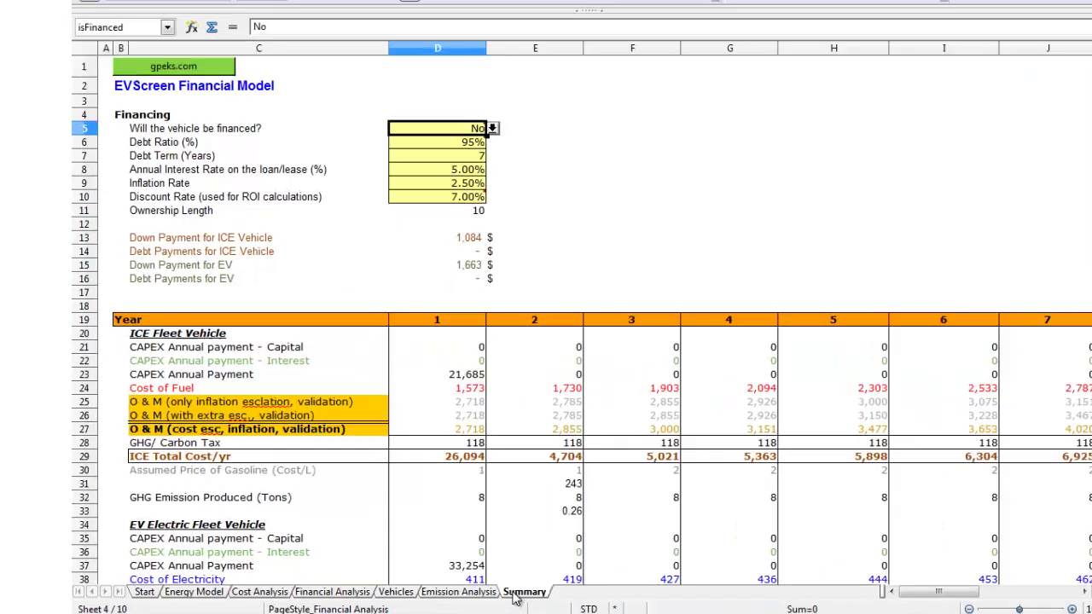
click(522, 592)
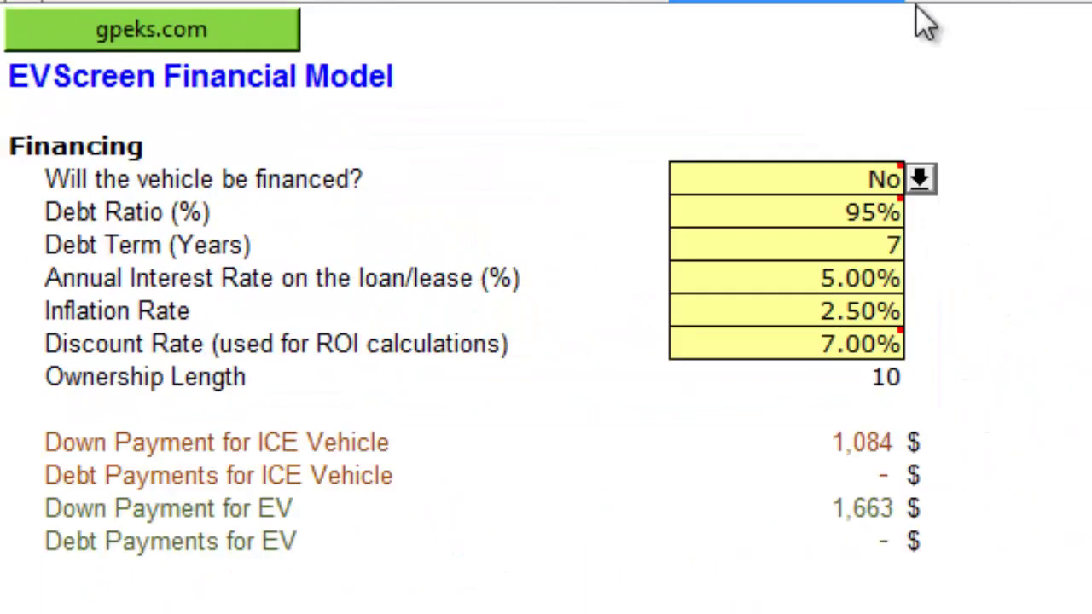
Set Will the vehicle be financed? back to Yes and review the debt term, annual interest rate, inflation rate and discount rate
click(921, 180)
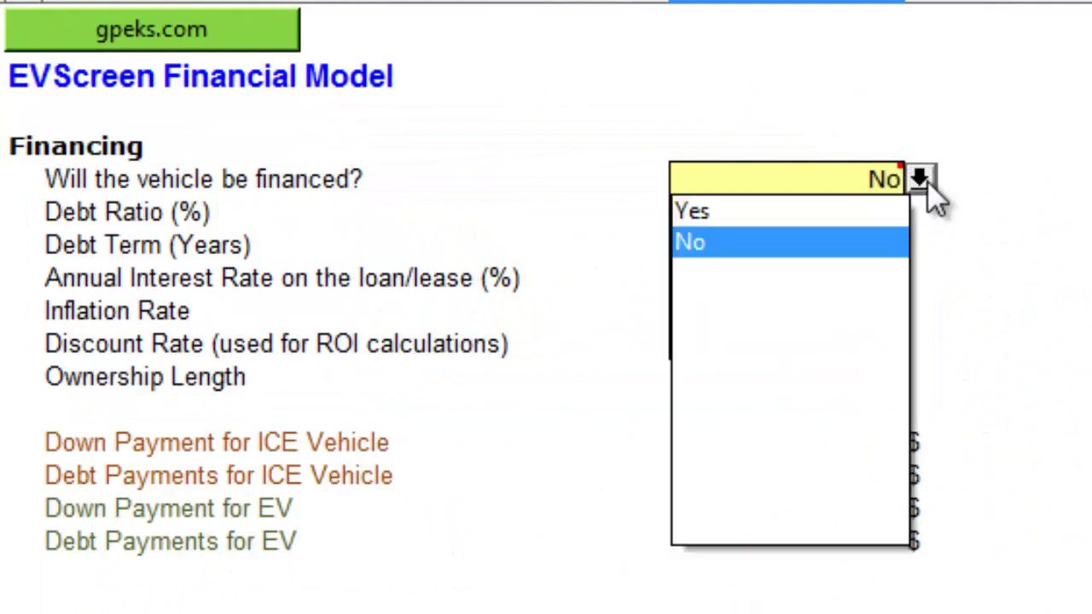
click(788, 212)
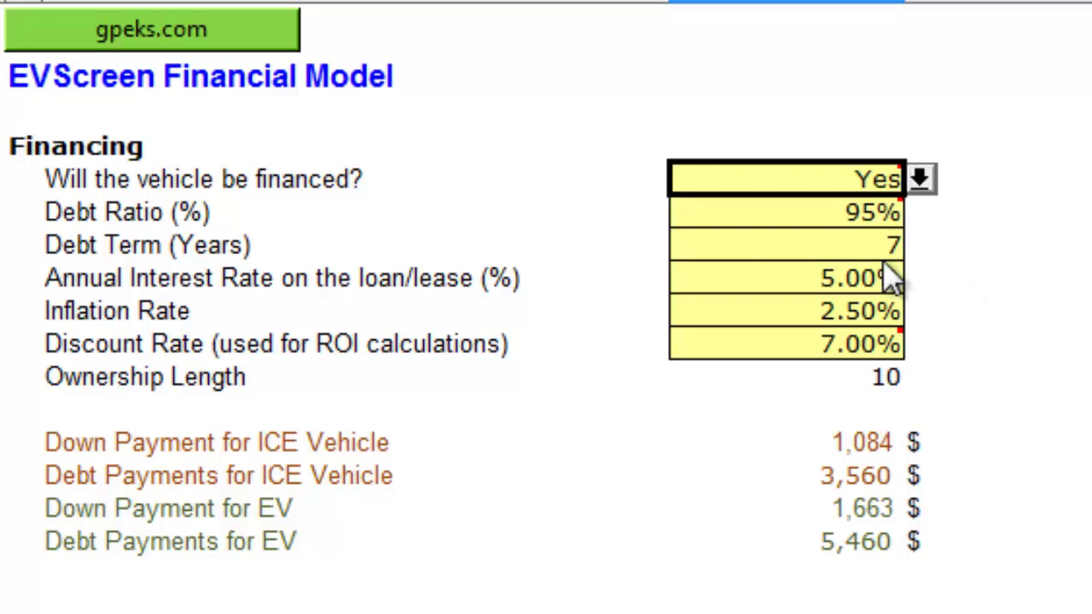
click(849, 245)
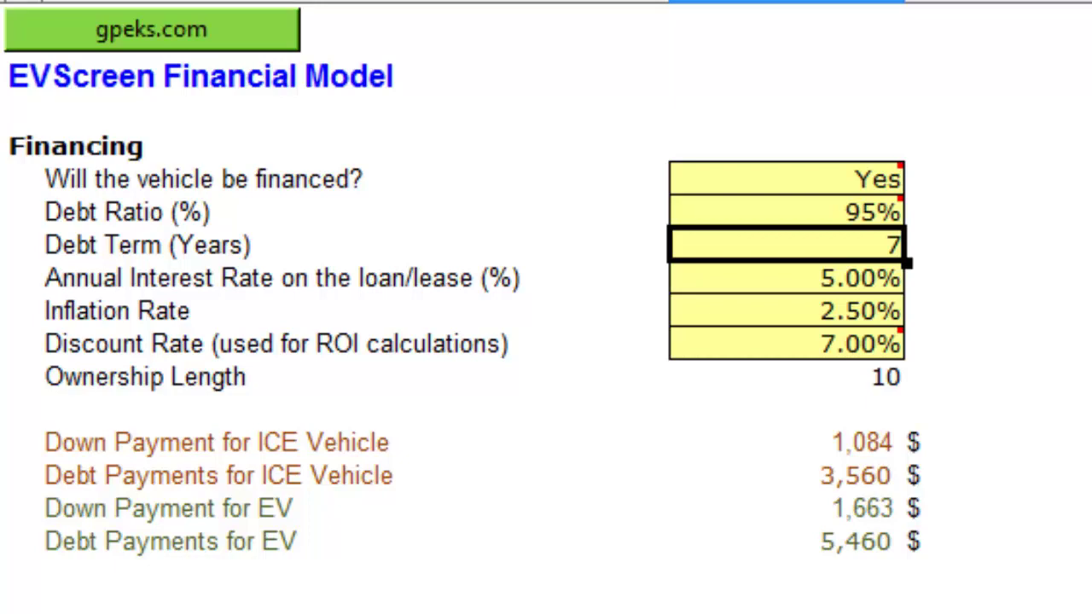
click(874, 281)
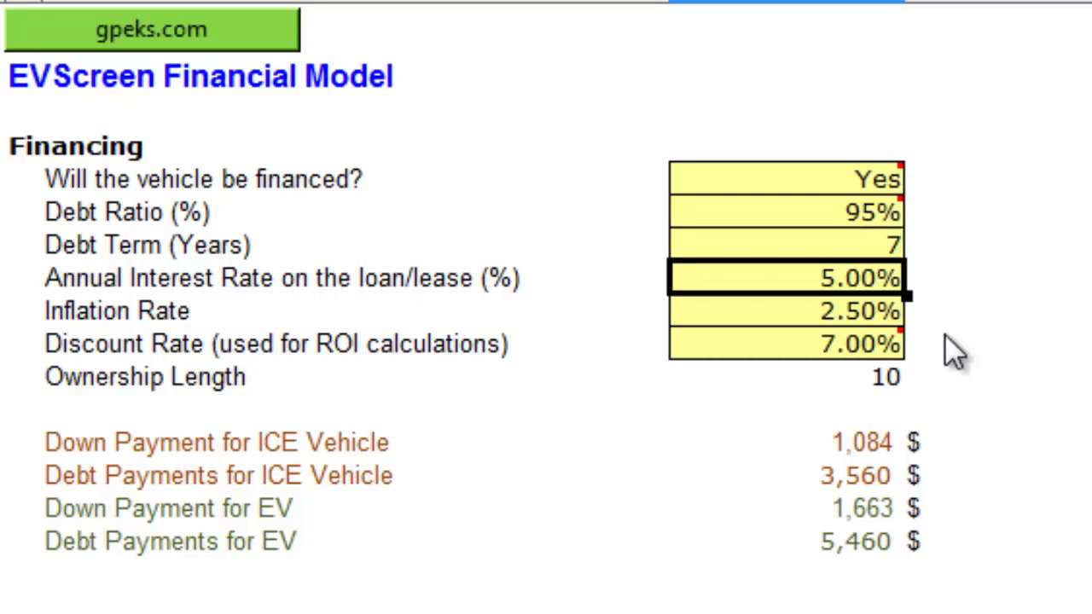
click(824, 321)
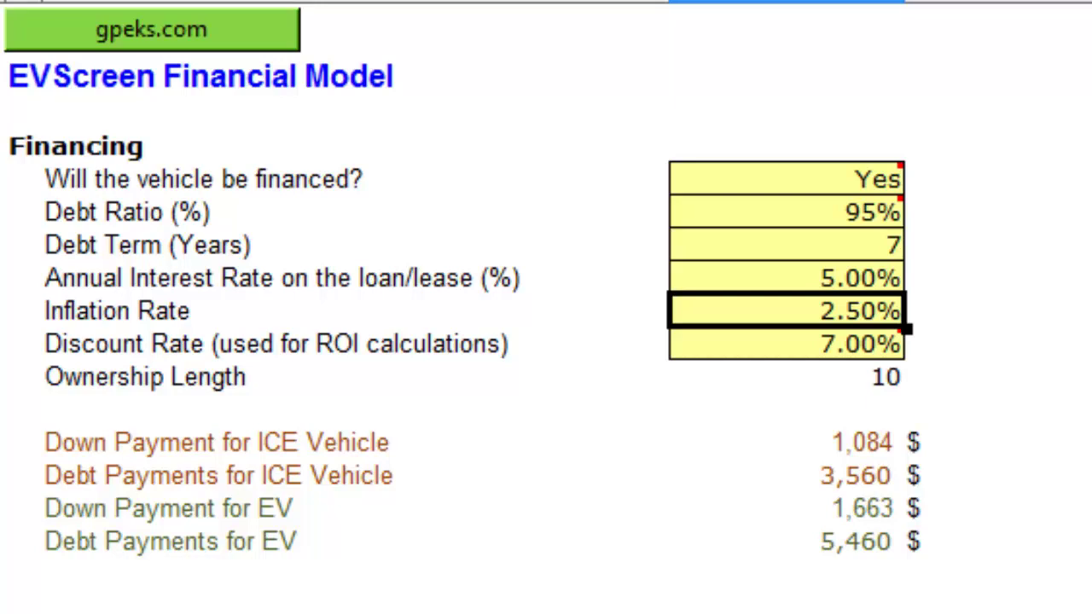
click(850, 351)
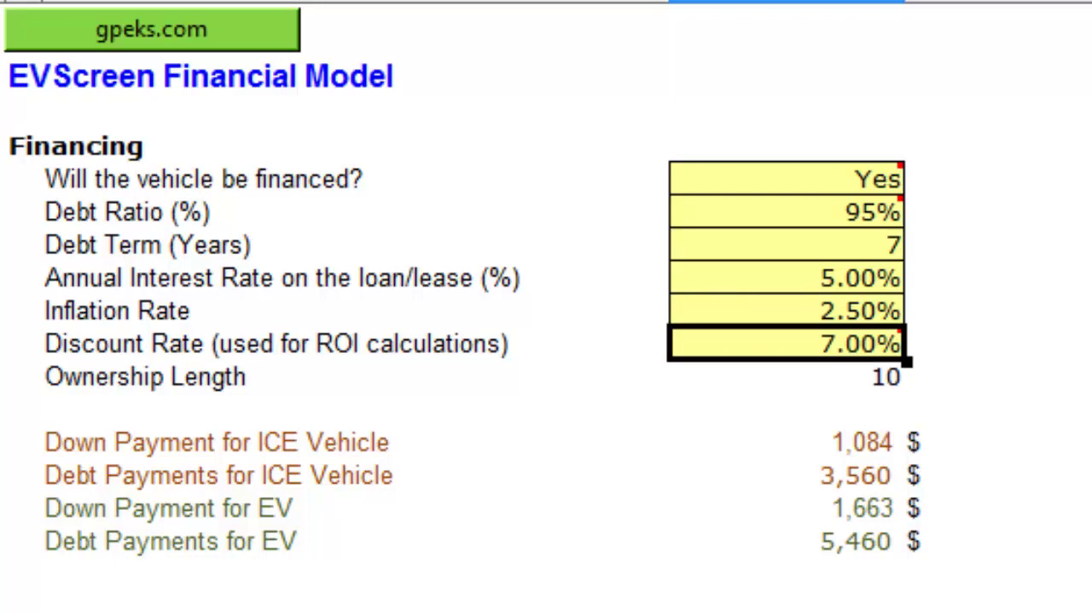